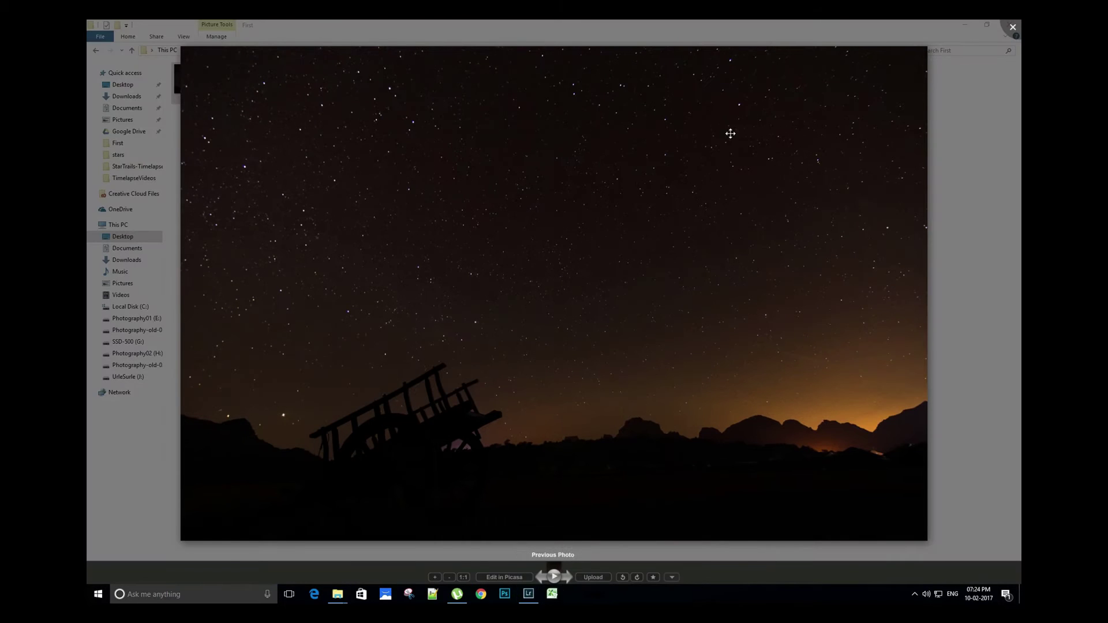
- Close the star photo preview and bring Lightroom's Library grid of night-sky frames forward
left_click(1013, 27)
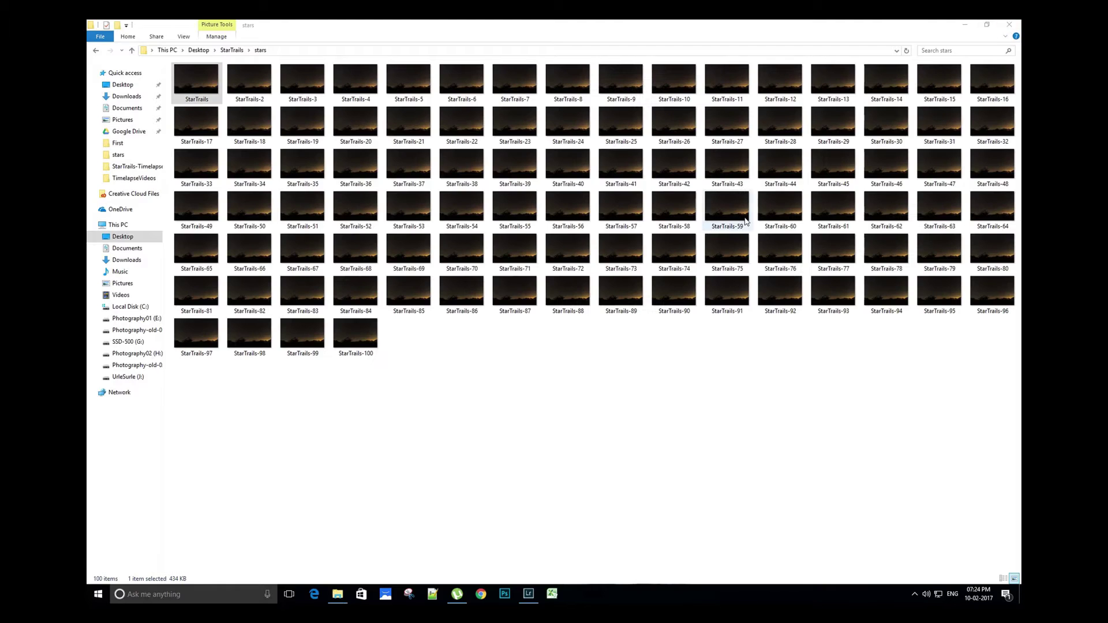
left_click(528, 593)
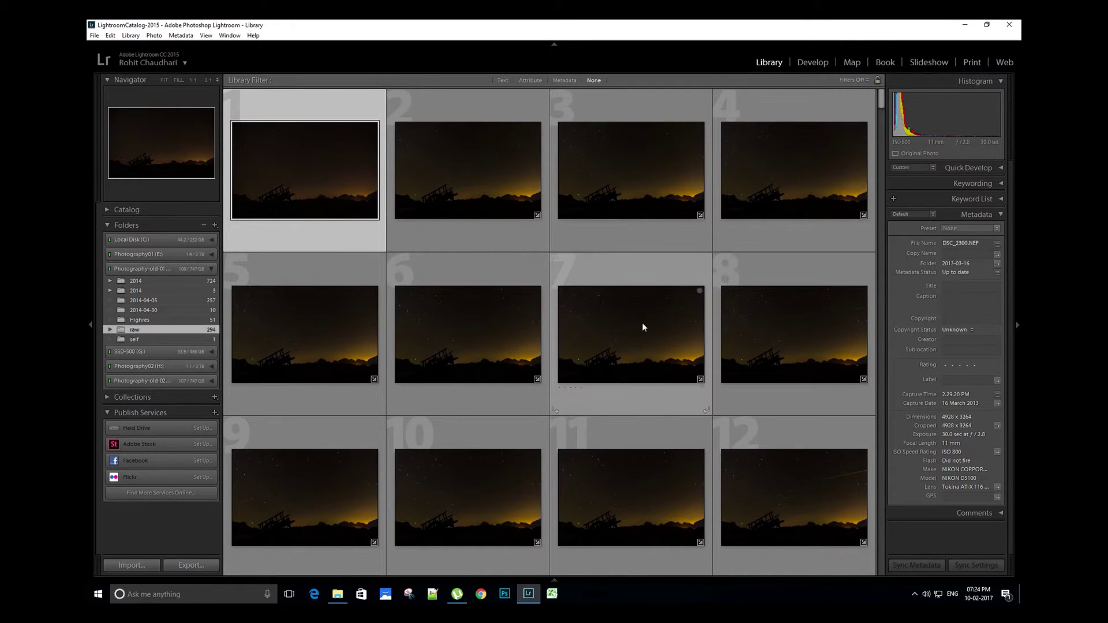
left_click(215, 226)
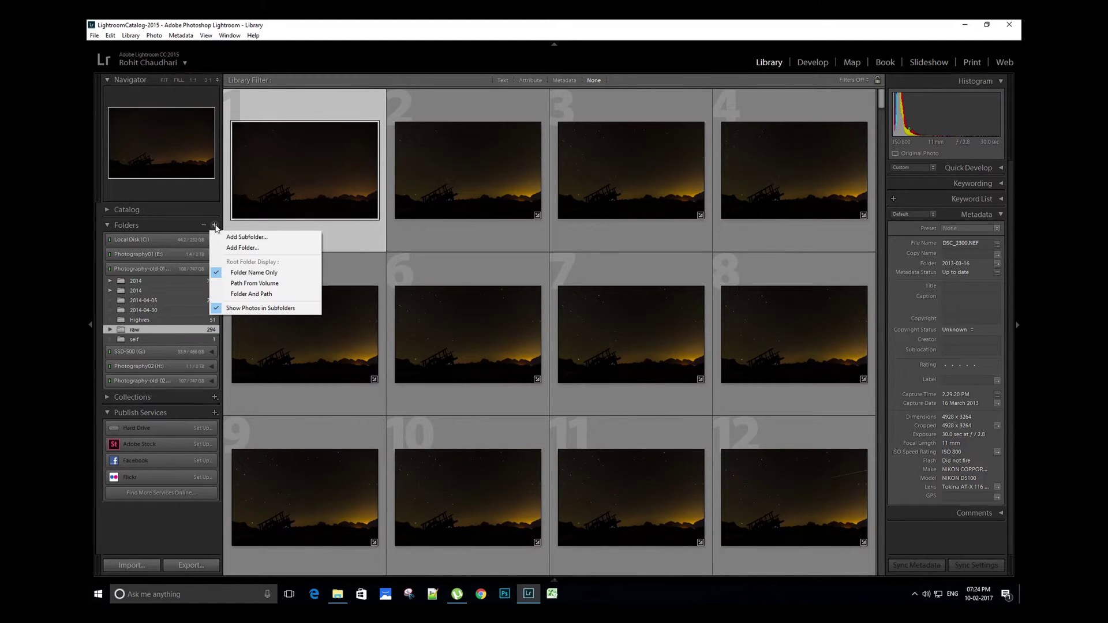
left_click(242, 248)
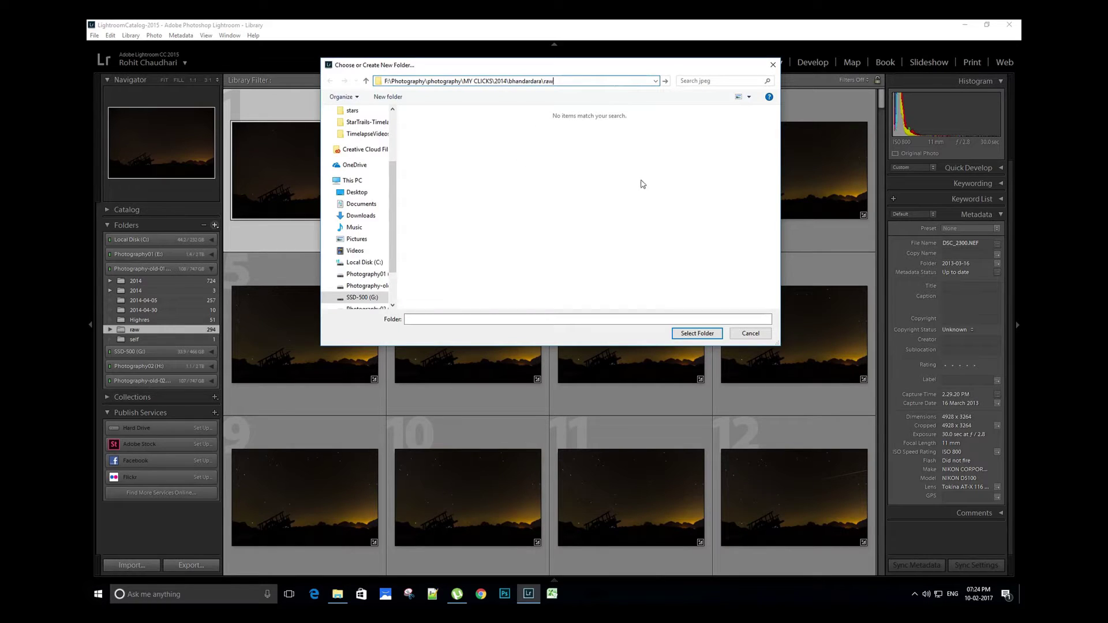
left_click(750, 333)
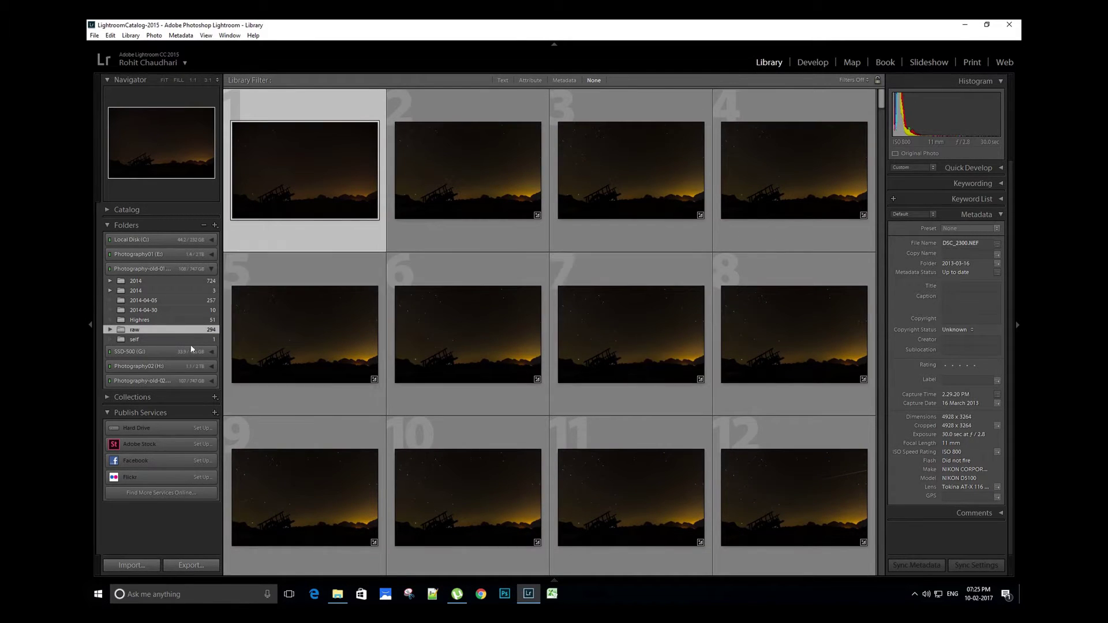
- Expand and collapse the raw folder, then open the first frame in Develop
mouse_move(128, 330)
left_click(109, 329)
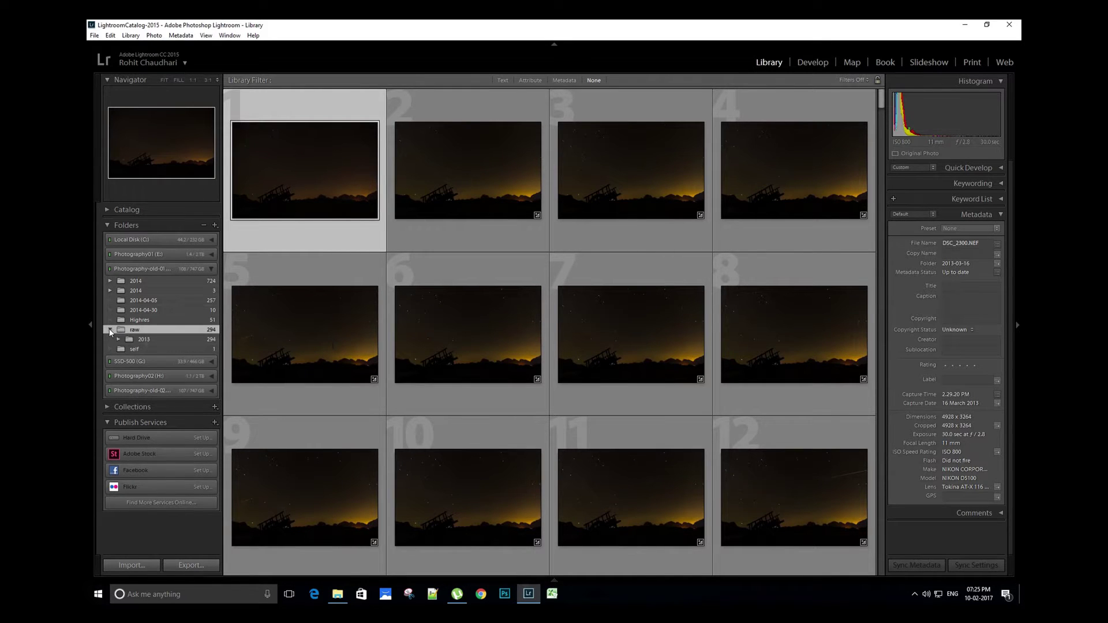
left_click(110, 330)
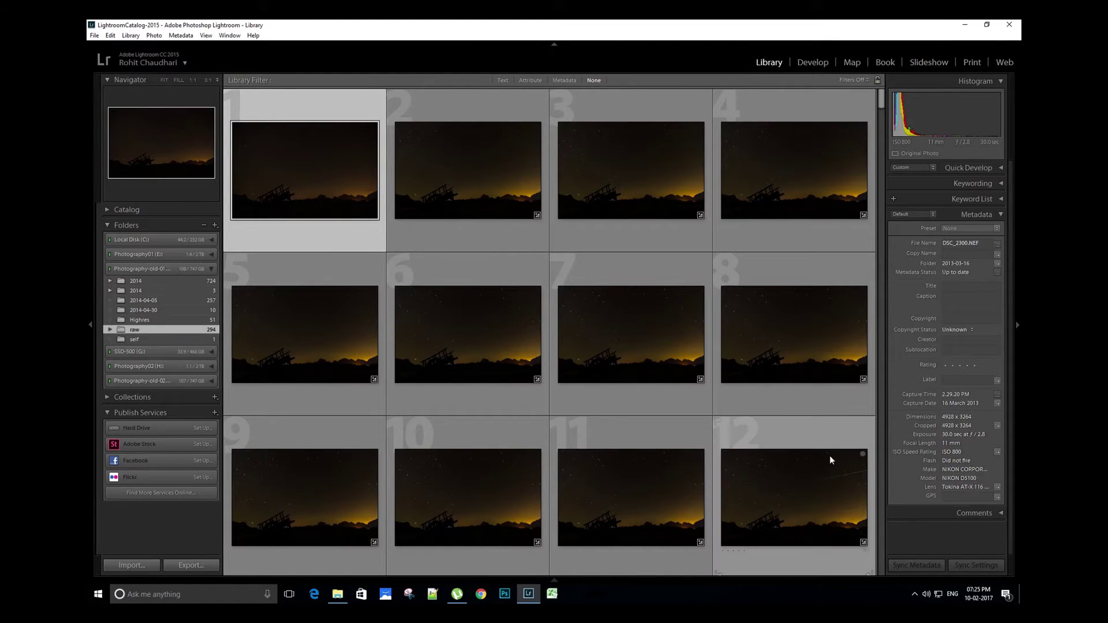
mouse_move(826, 456)
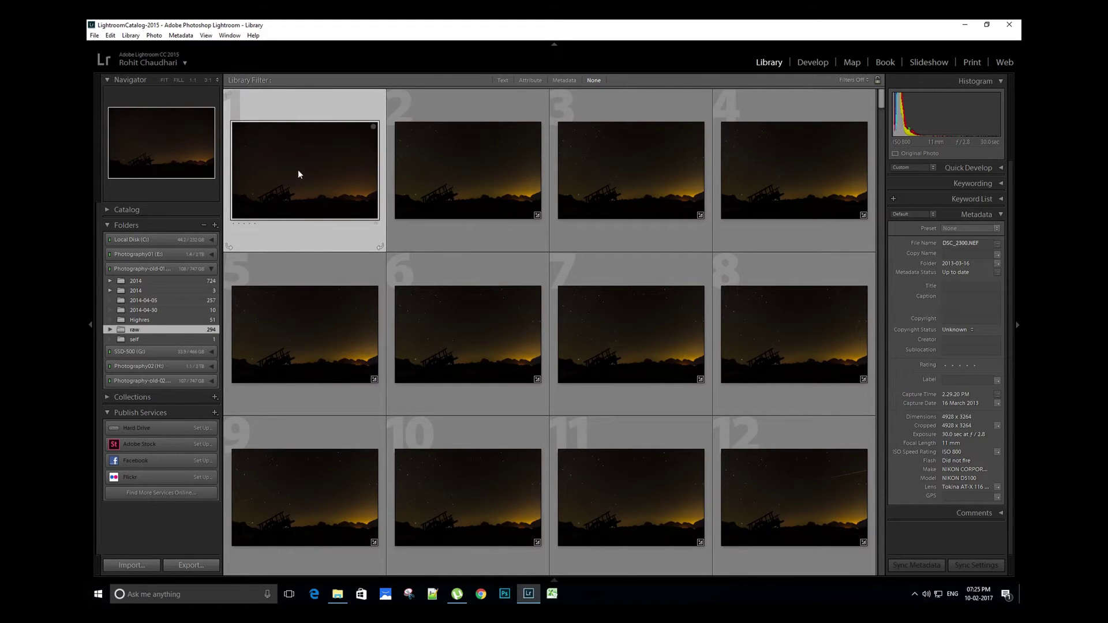
mouse_move(297, 173)
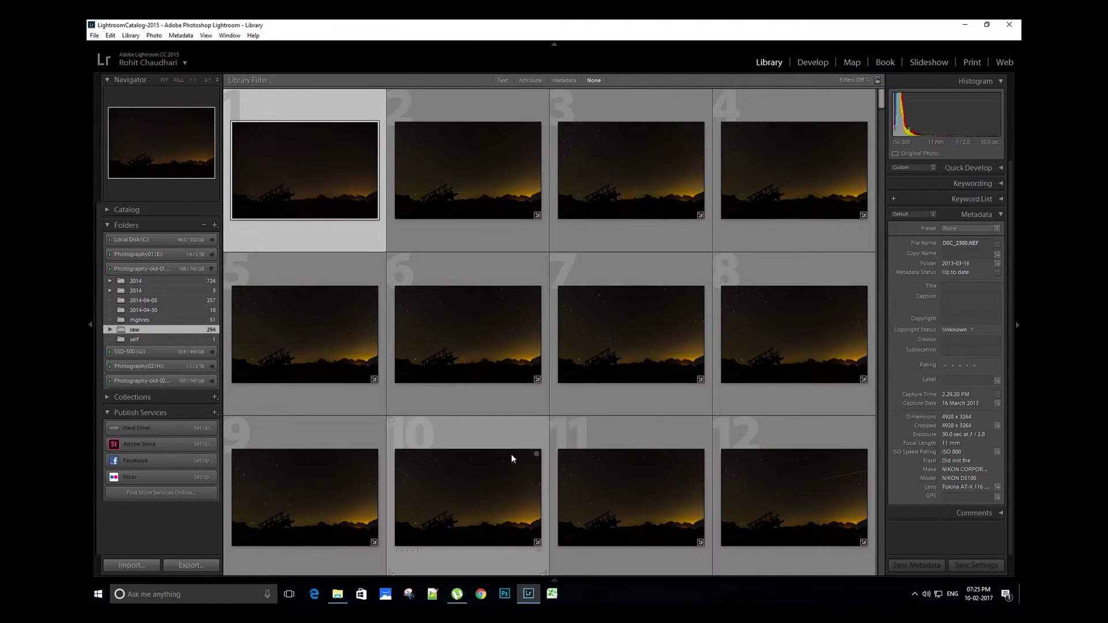
key("d")
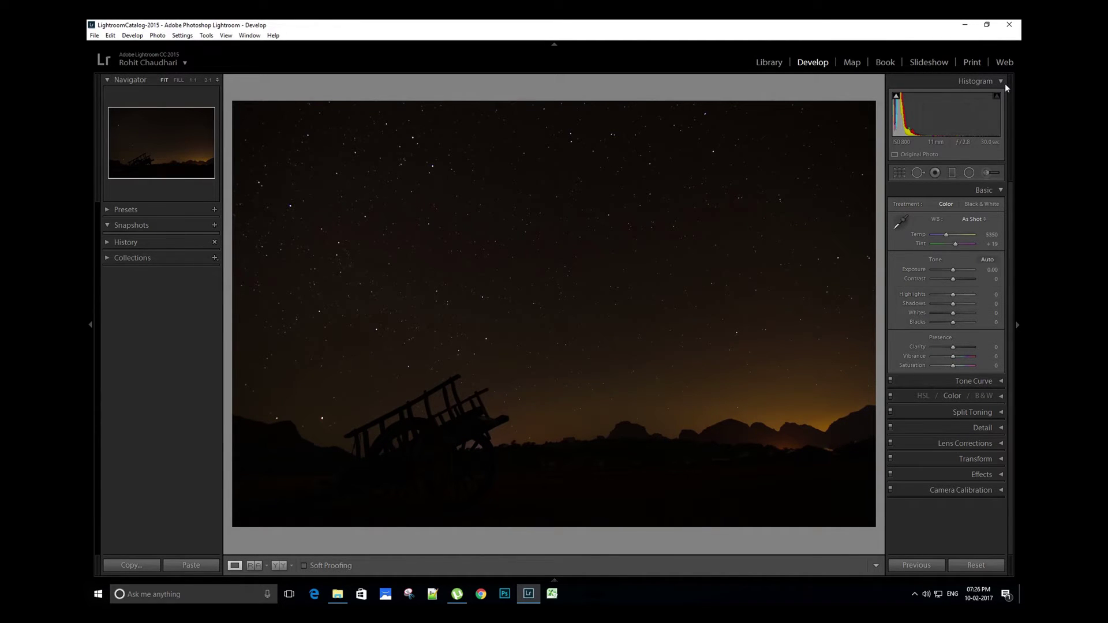
- Collapse the Basic panel in the Develop module
left_click(1002, 192)
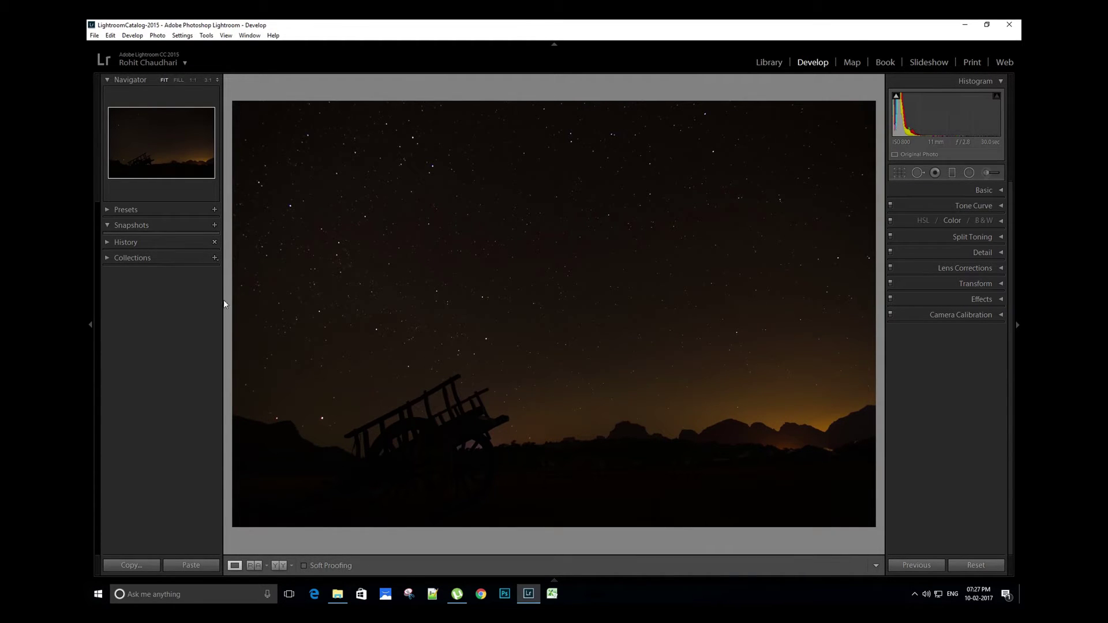
- Enable chromatic aberration removal and Tokina lens profile corrections in Lens Corrections
left_click(999, 268)
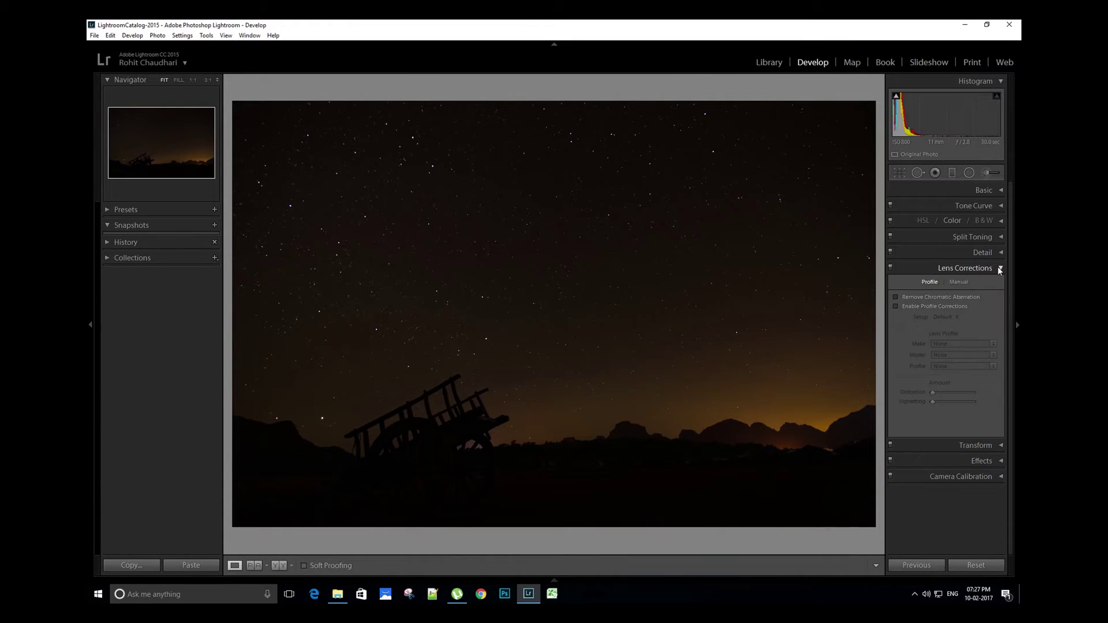
left_click(960, 282)
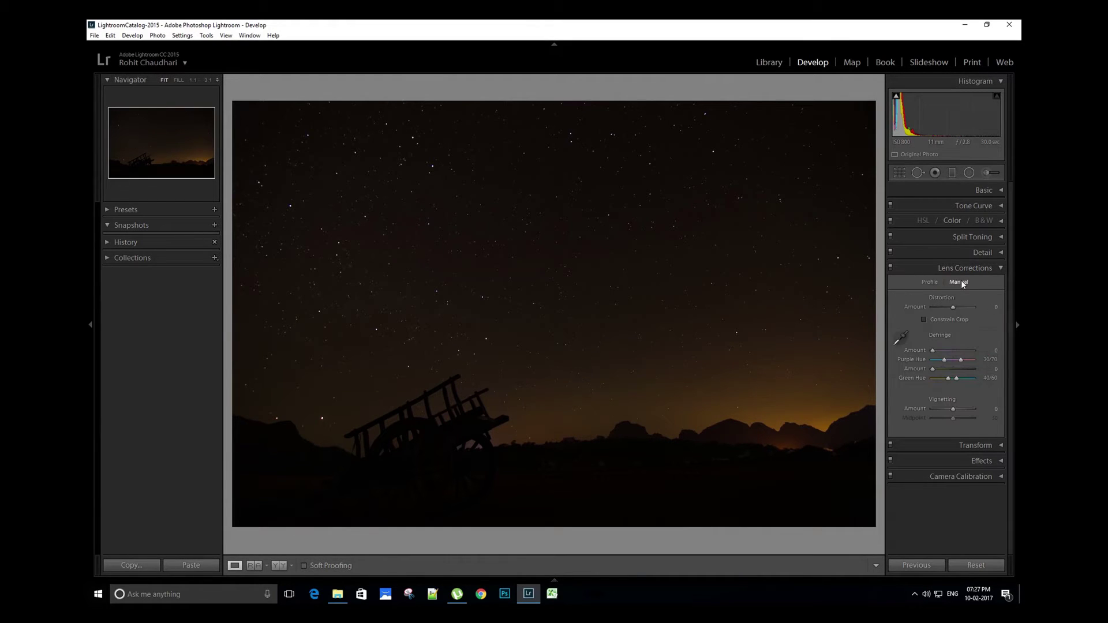
left_click(928, 282)
left_click(896, 298)
left_click(896, 305)
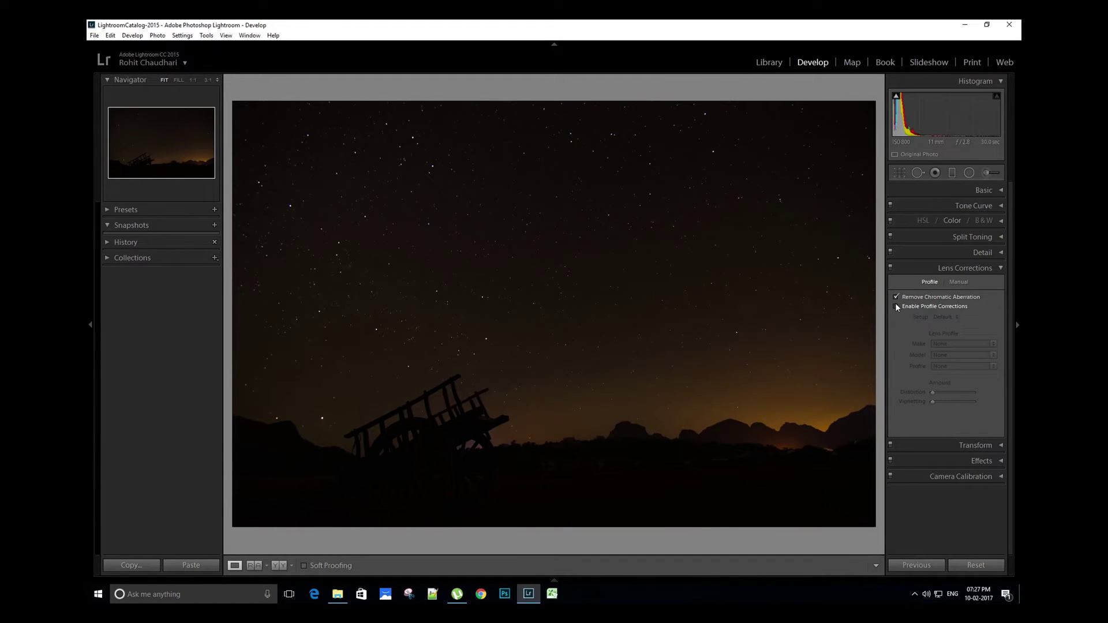
left_click(950, 345)
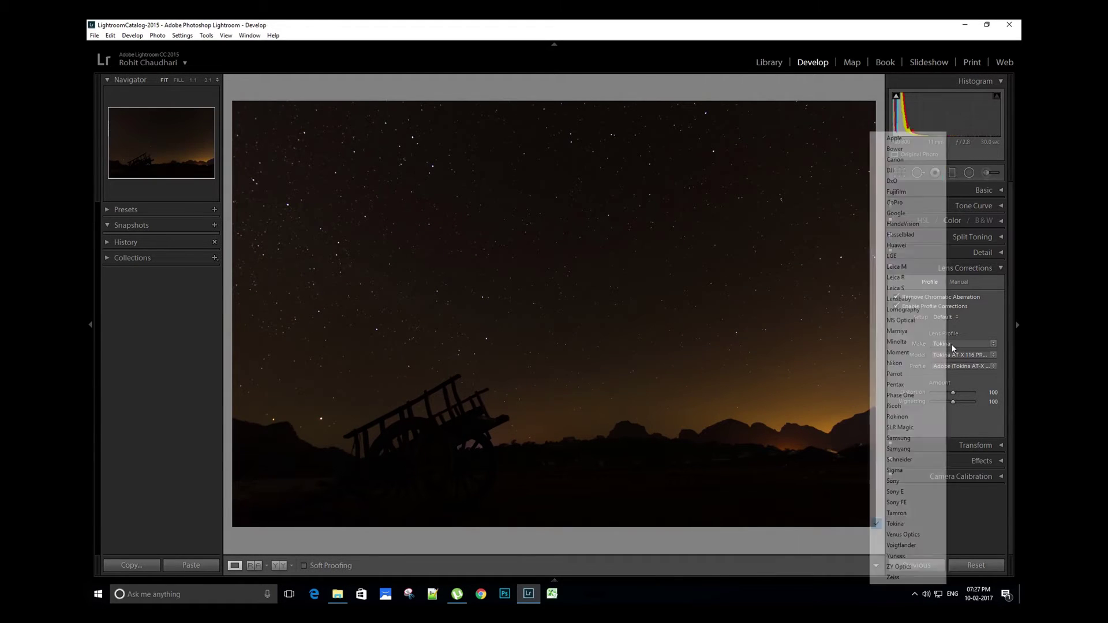
left_click(951, 344)
left_click(952, 344)
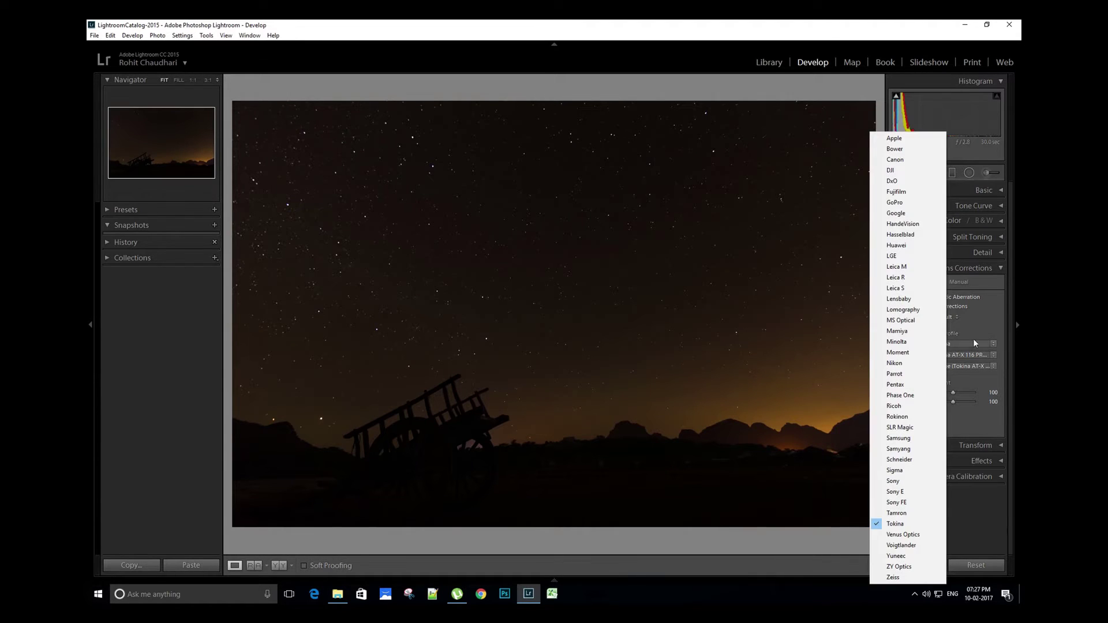
left_click(951, 344)
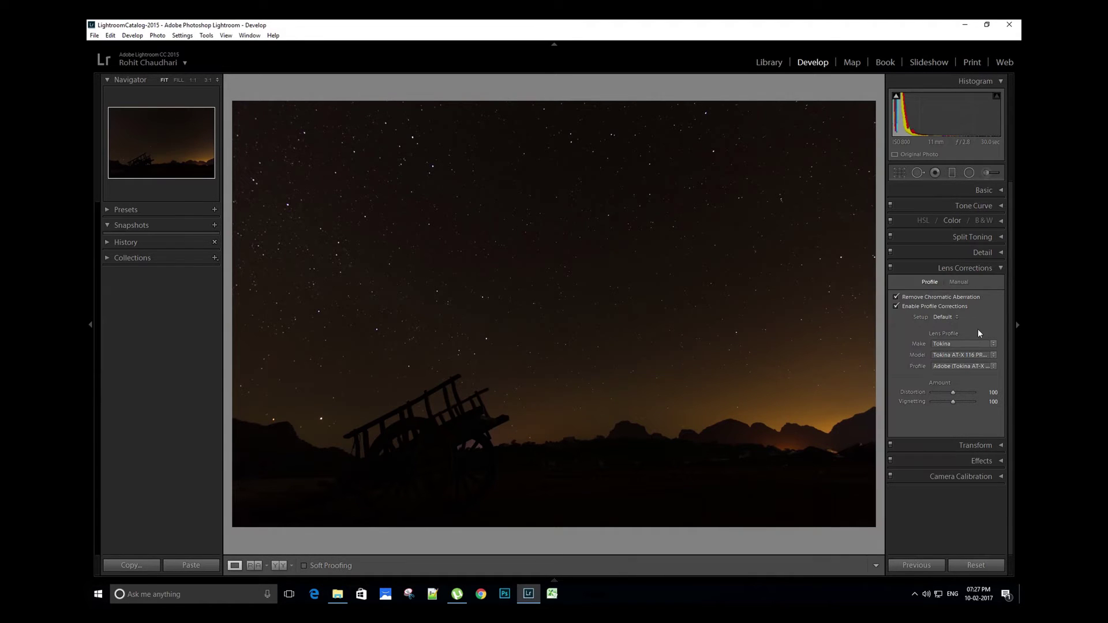
left_click(959, 282)
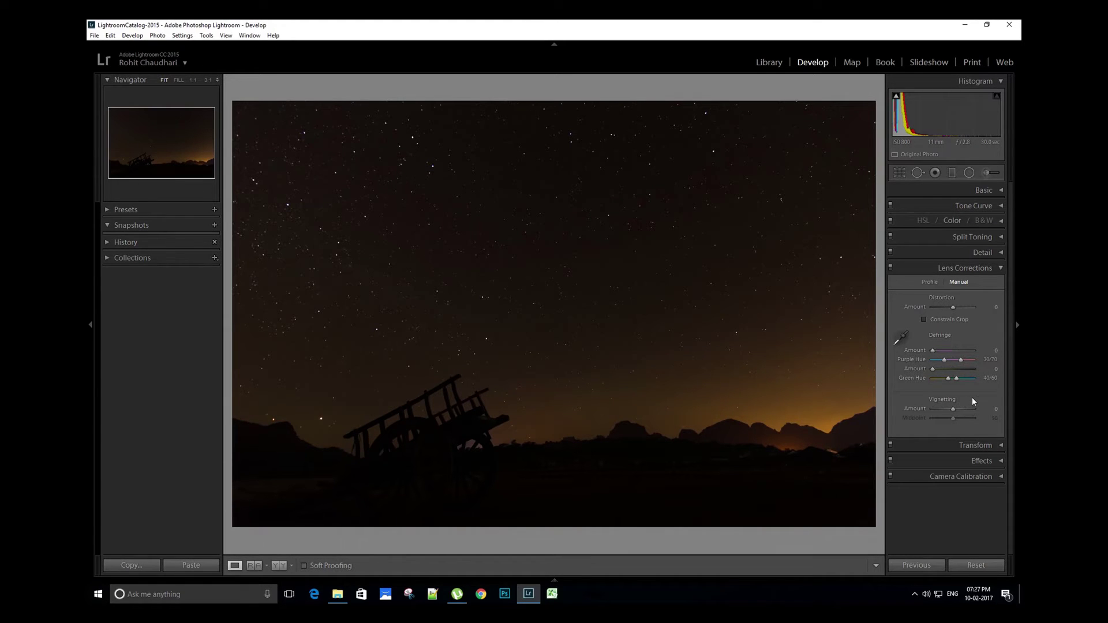
left_click(1002, 269)
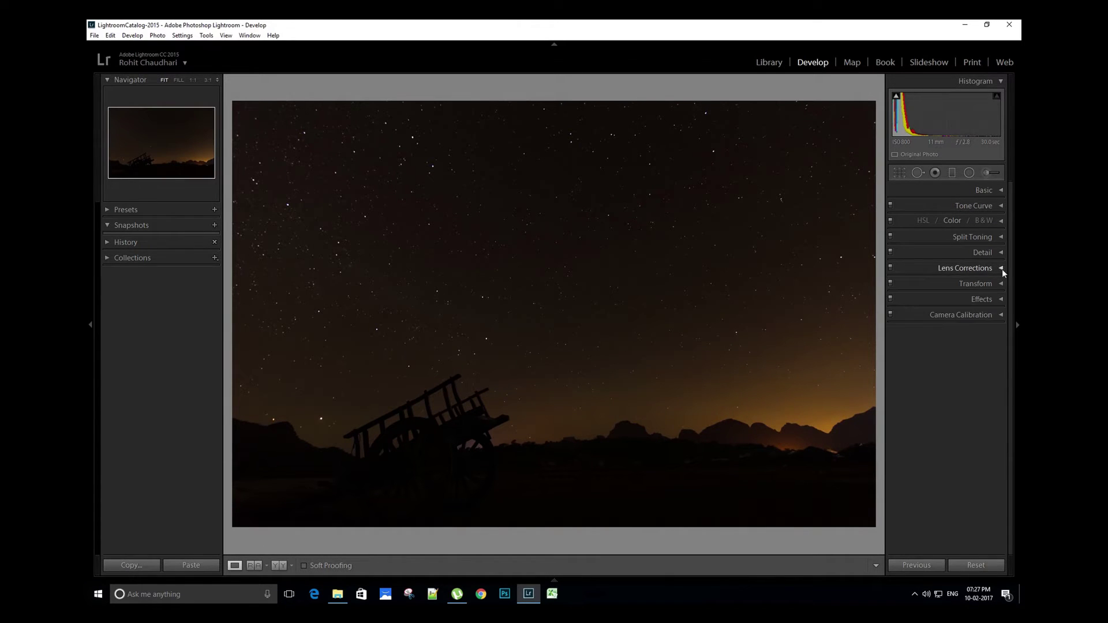
- Close the Crop tool without changing the frame and expand the Basic panel
left_click(900, 173)
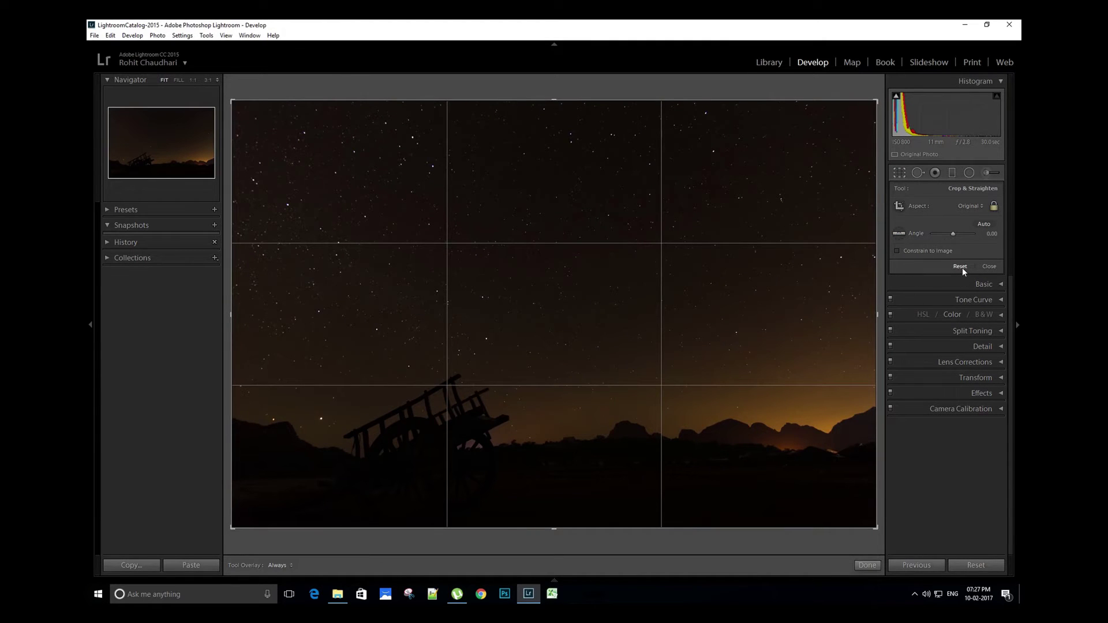
left_click(860, 569)
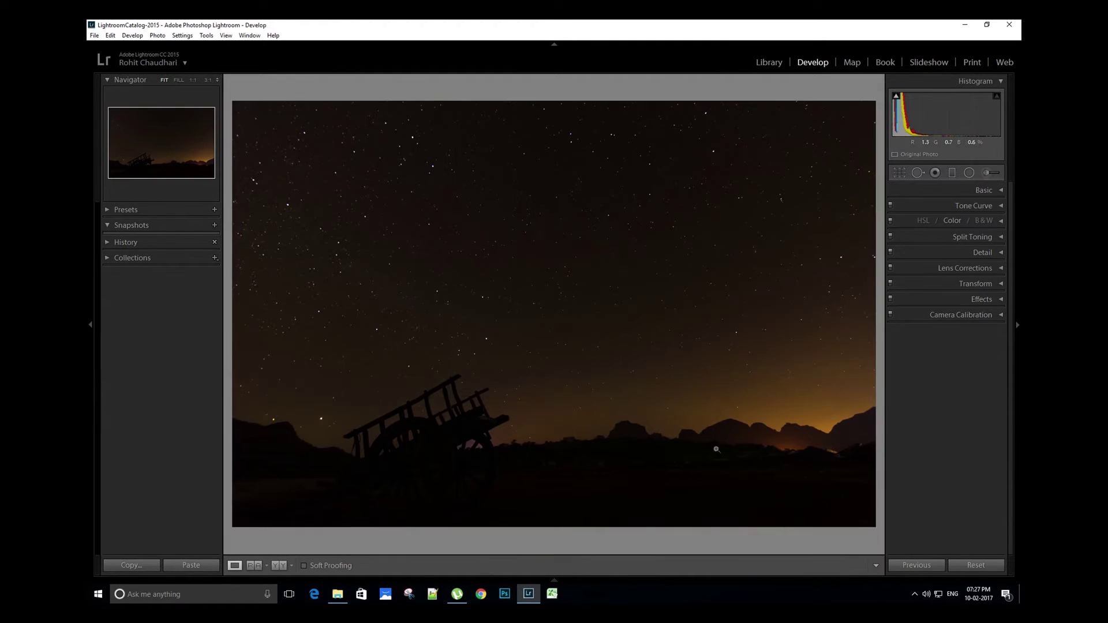
left_click(1002, 190)
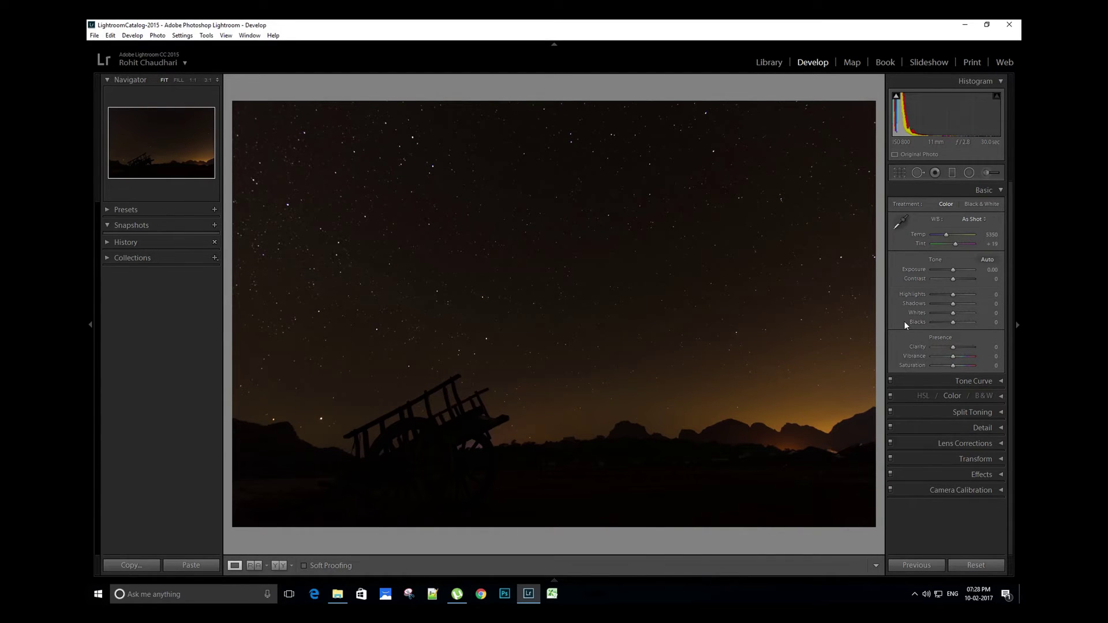
- Set Whites to +40, then open the white balance presets
left_click_drag(911, 312, 914, 323)
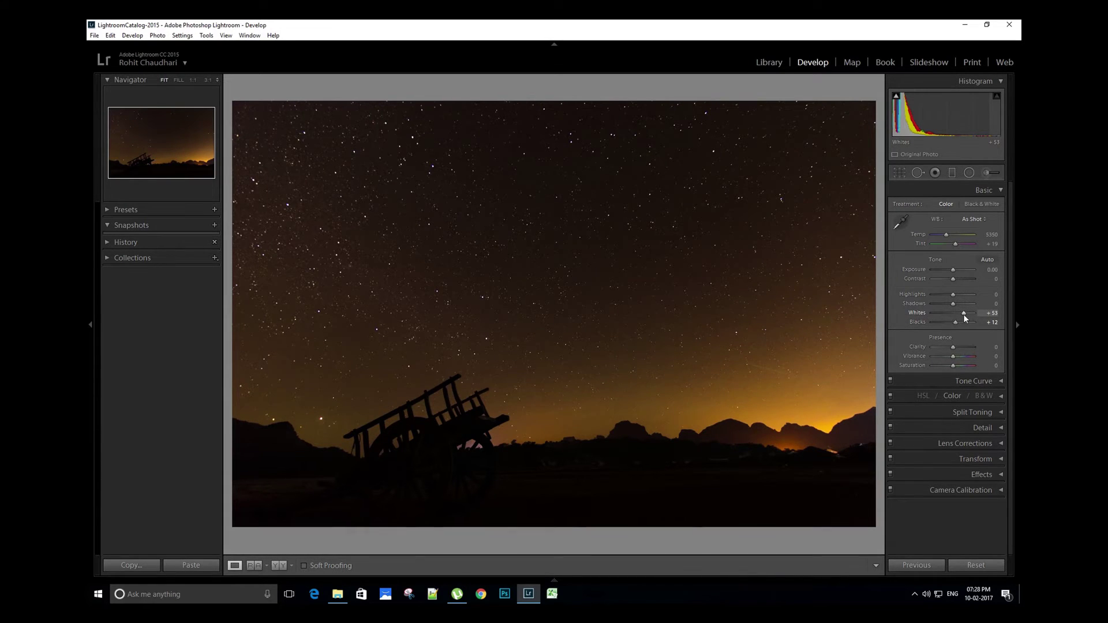
left_click_drag(964, 314, 961, 314)
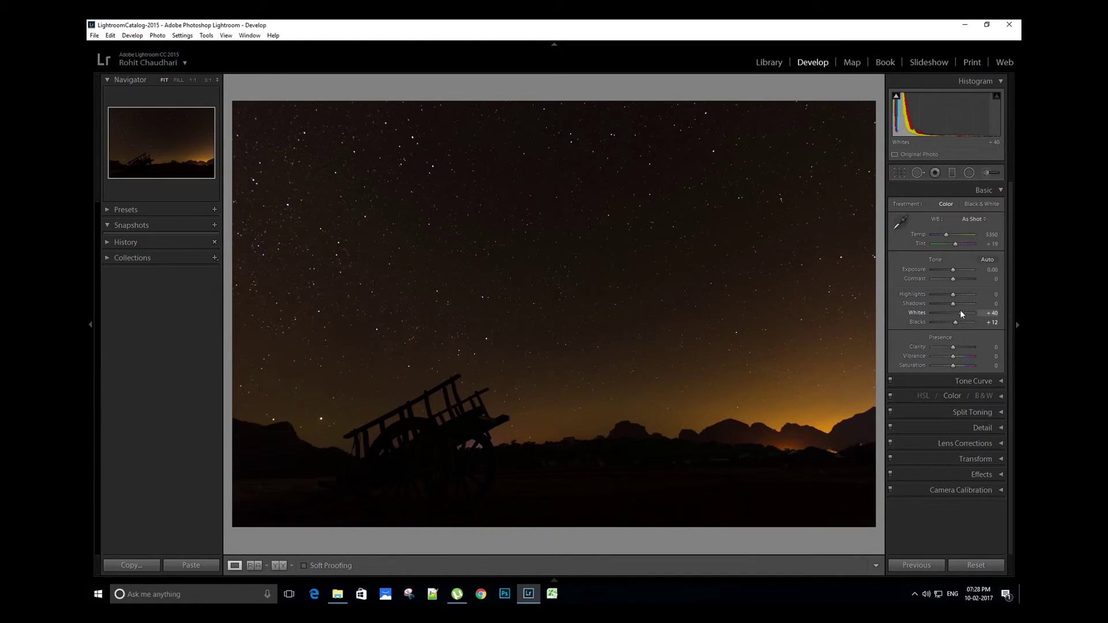
left_click(973, 220)
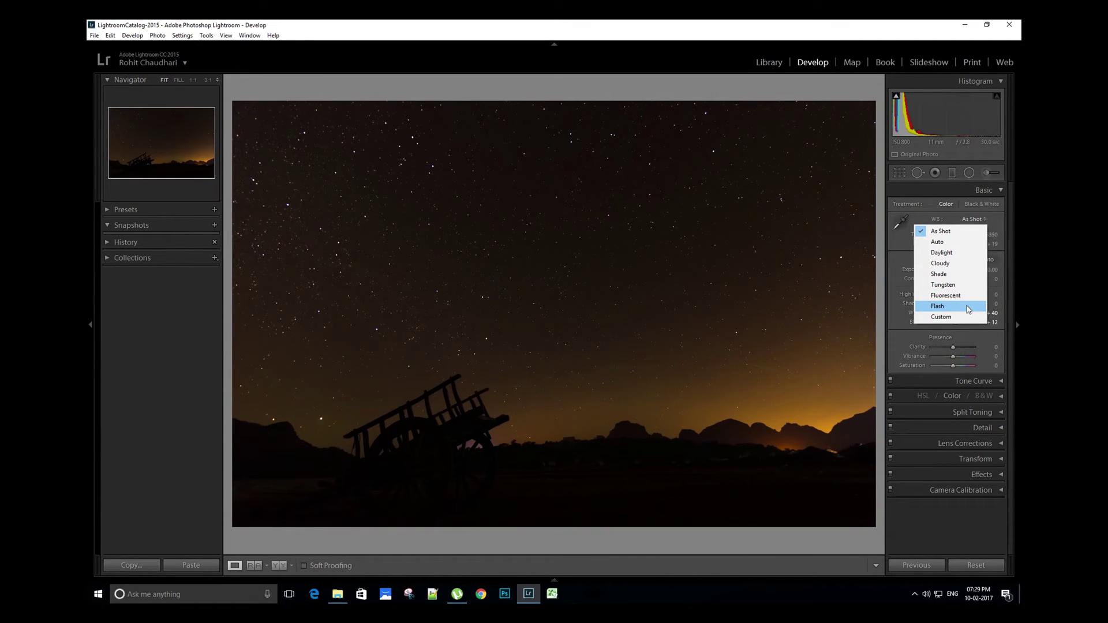
- Set white balance to Auto, then Temp to 4381, and raise Exposure to +0.24
left_click(993, 223)
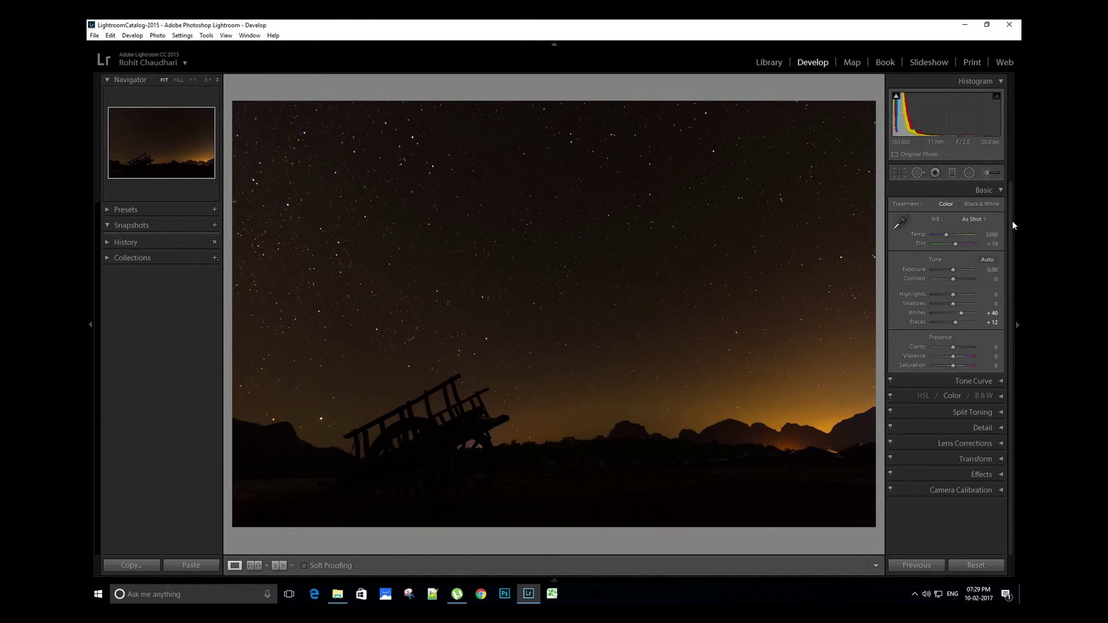
left_click(979, 218)
left_click(951, 238)
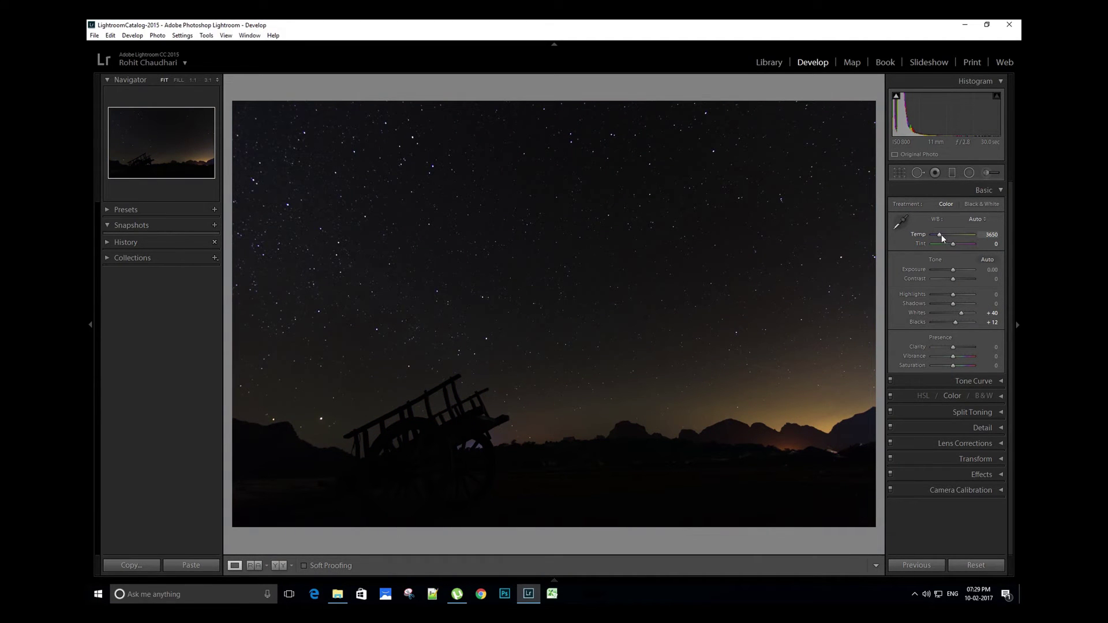
left_click_drag(939, 234, 942, 234)
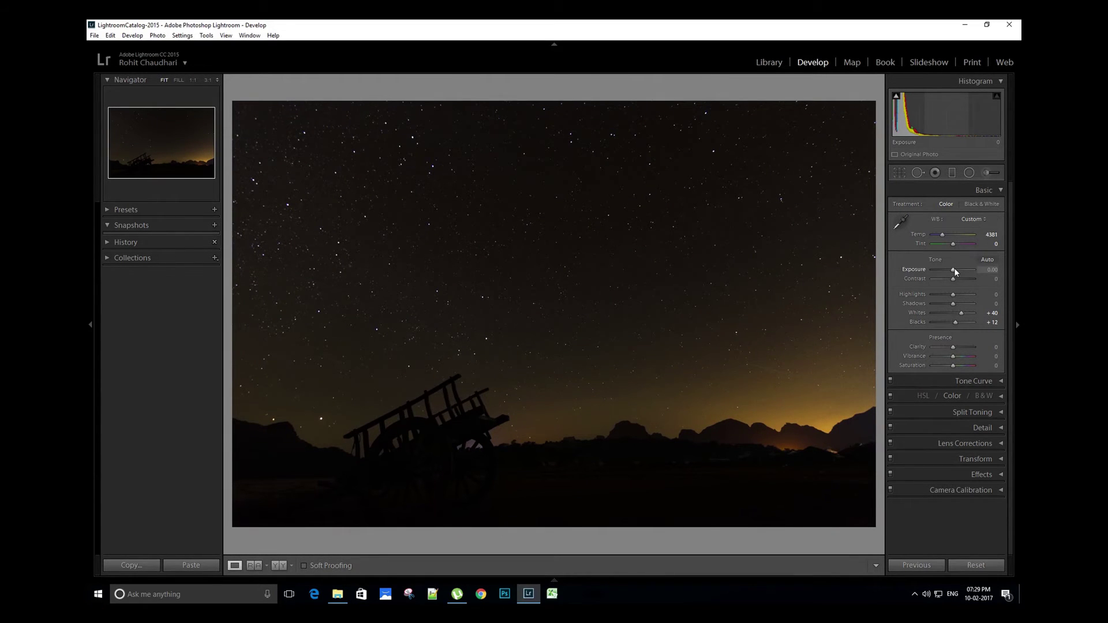
left_click_drag(954, 270, 955, 273)
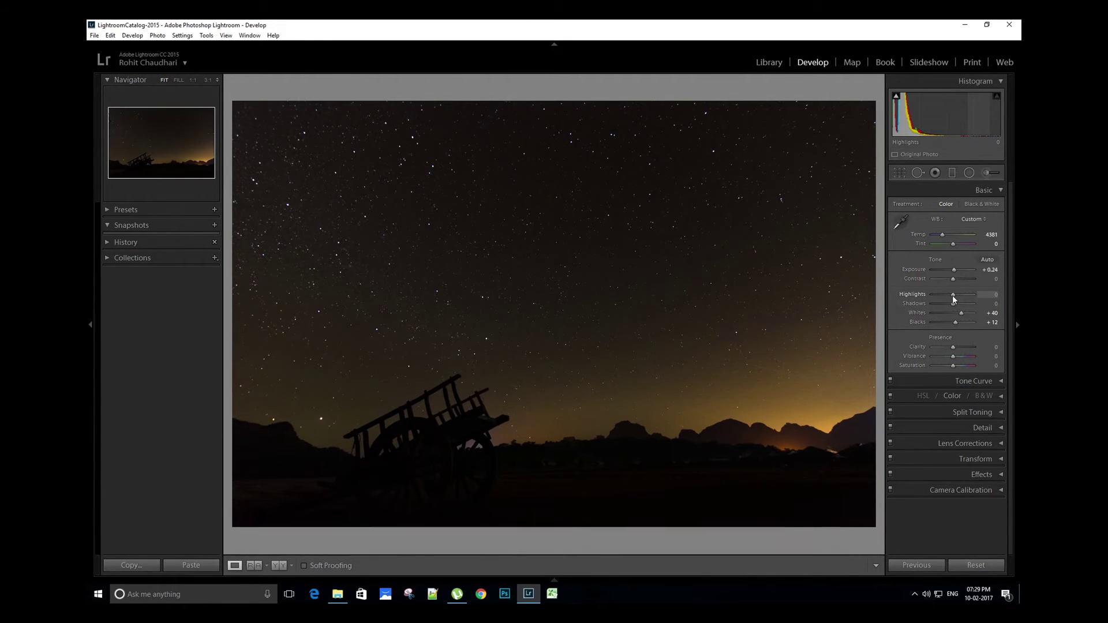
- Lower Highlights to -24 and set Shadows to exactly -20
left_click_drag(952, 295, 947, 296)
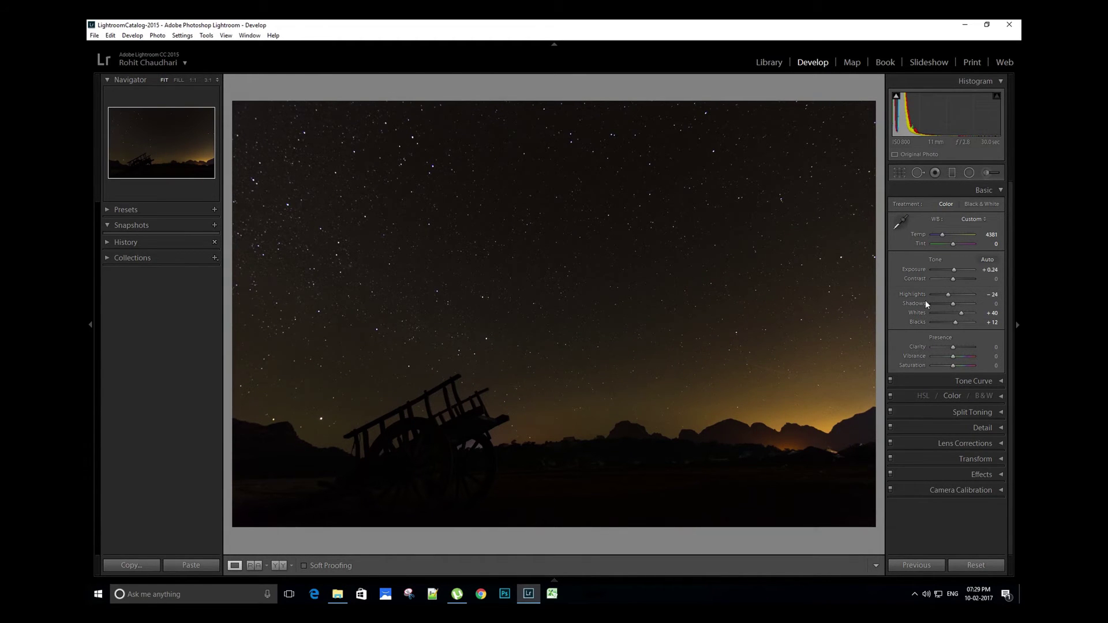
left_click_drag(953, 303, 944, 305)
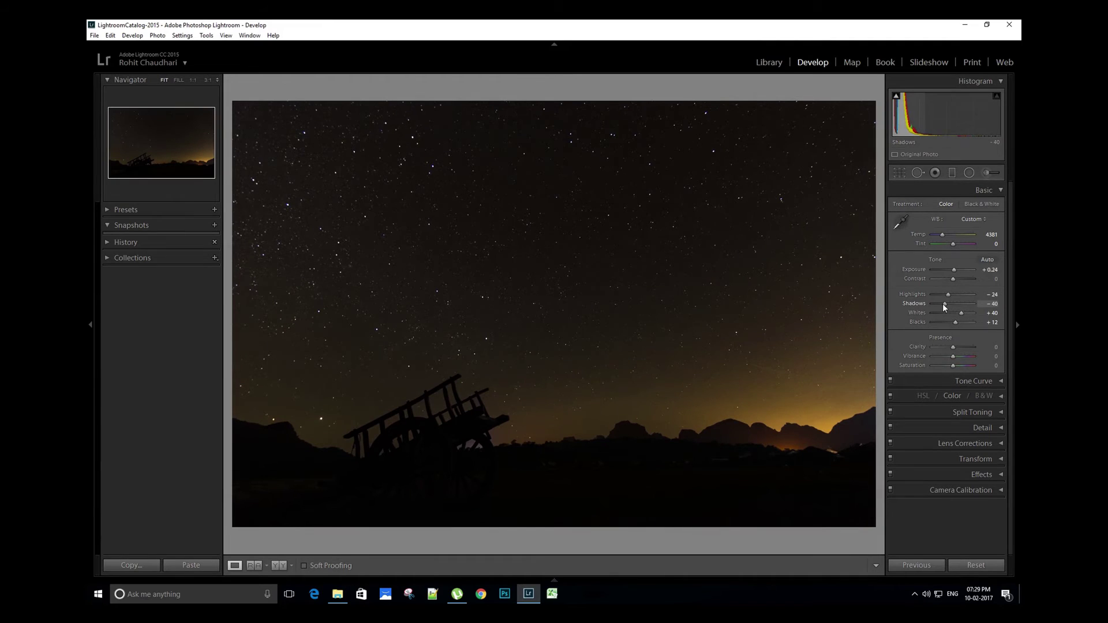
left_click(991, 305)
type("-20")
key("Return")
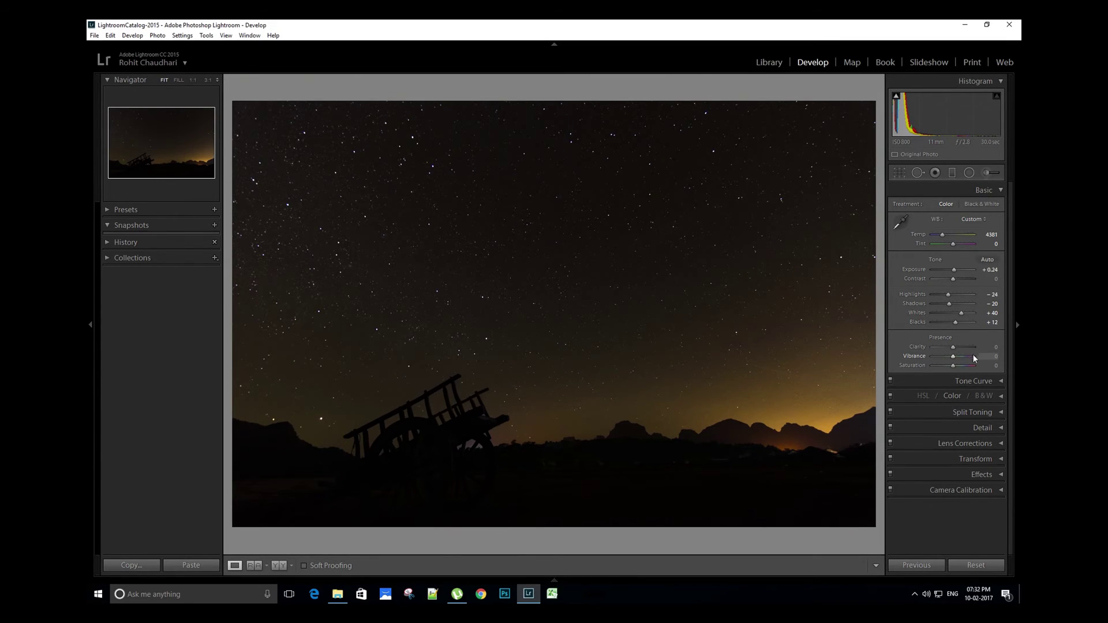
- Set Vibrance and Saturation to +10 each, then return to the Library grid
left_click(987, 358)
type("10")
key("Tab")
type("1")
key("Return")
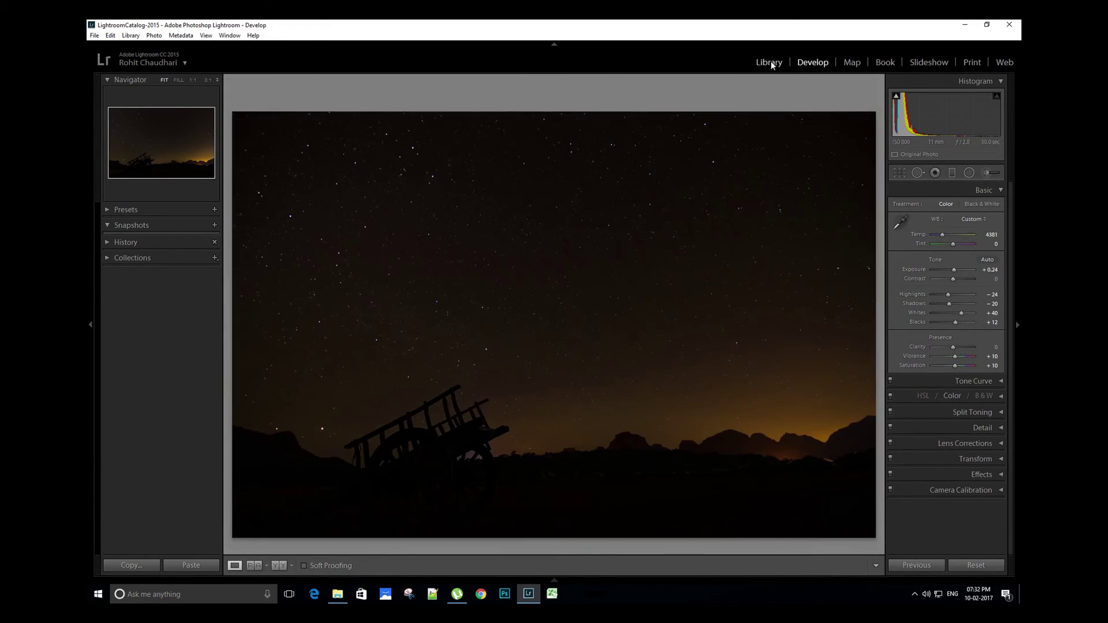
left_click(769, 62)
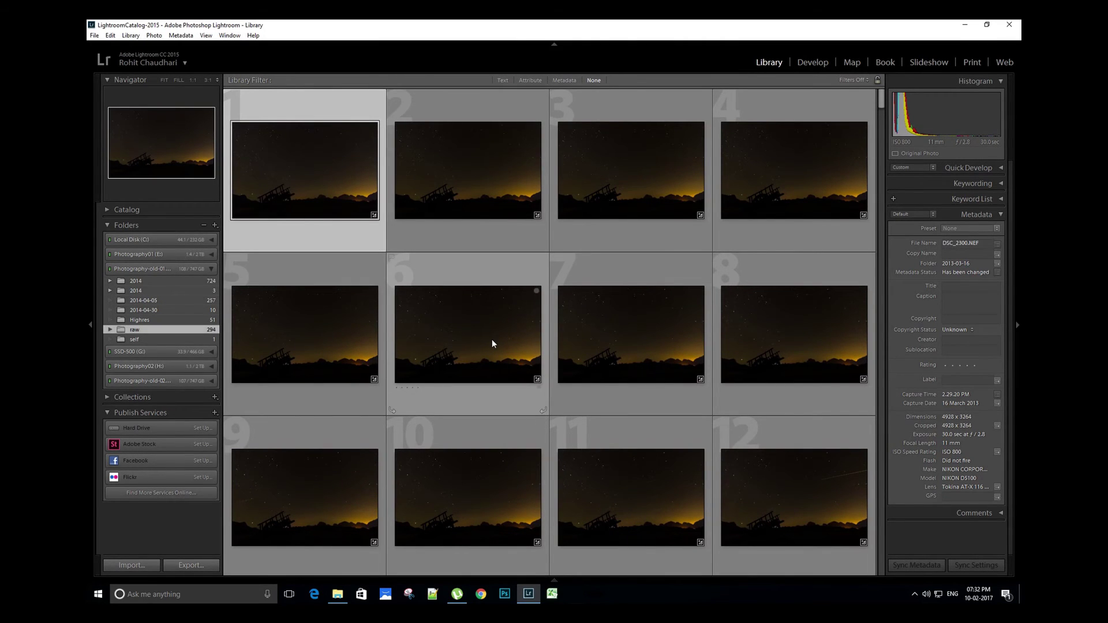
- Select all frames of the sequence with Ctrl+A and switch back to Develop
key("ctrl+a")
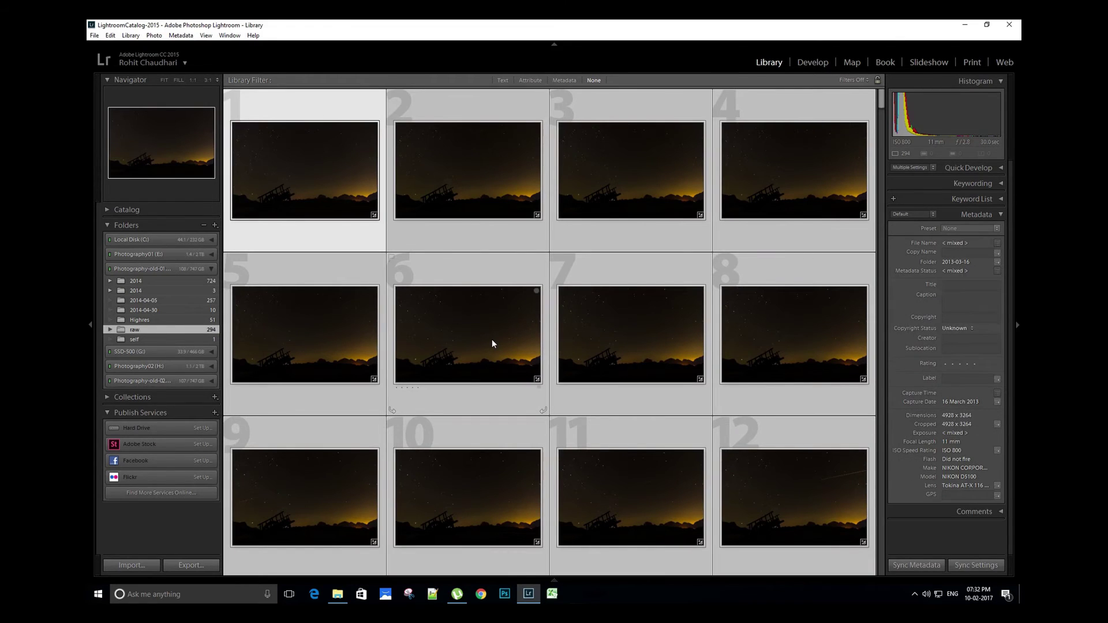
left_click(818, 61)
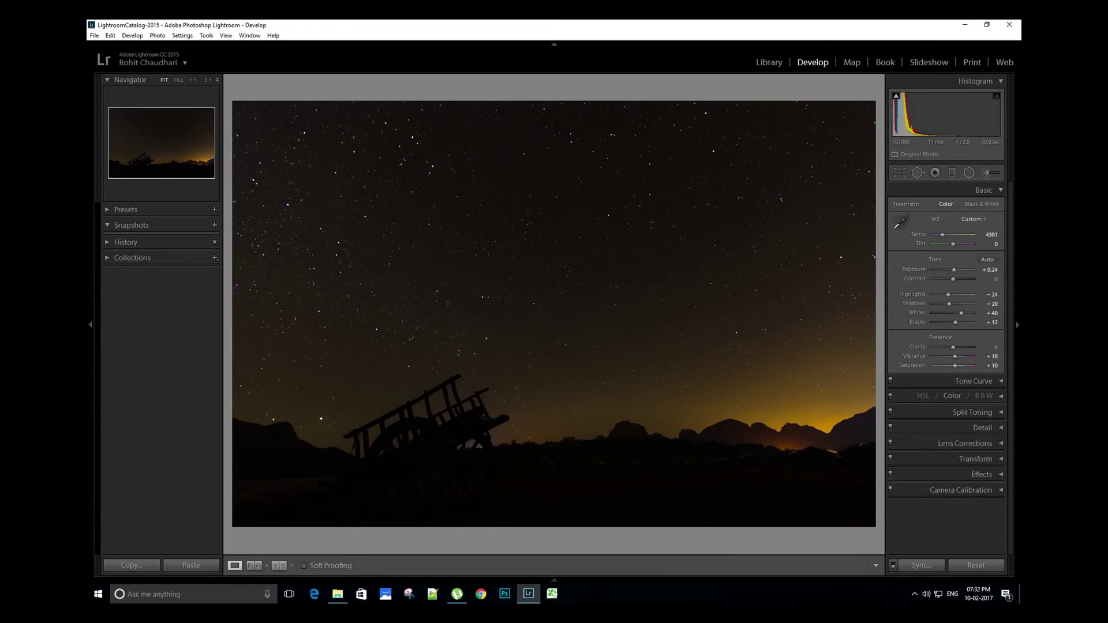
- Sync the edited frame's develop settings to all selected frames
left_click(926, 568)
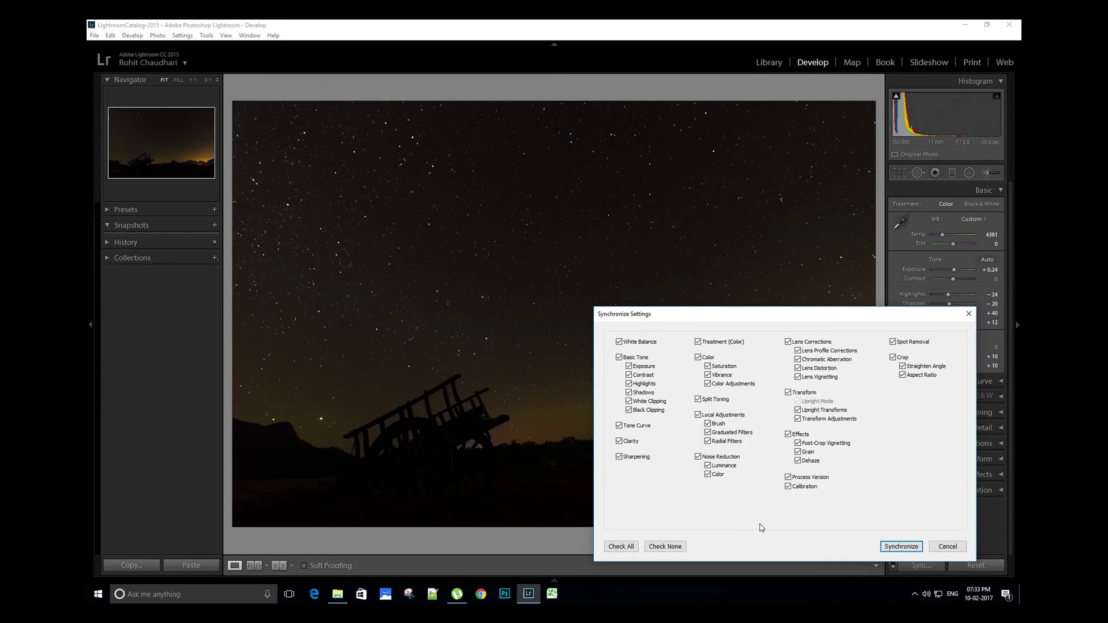
left_click(908, 547)
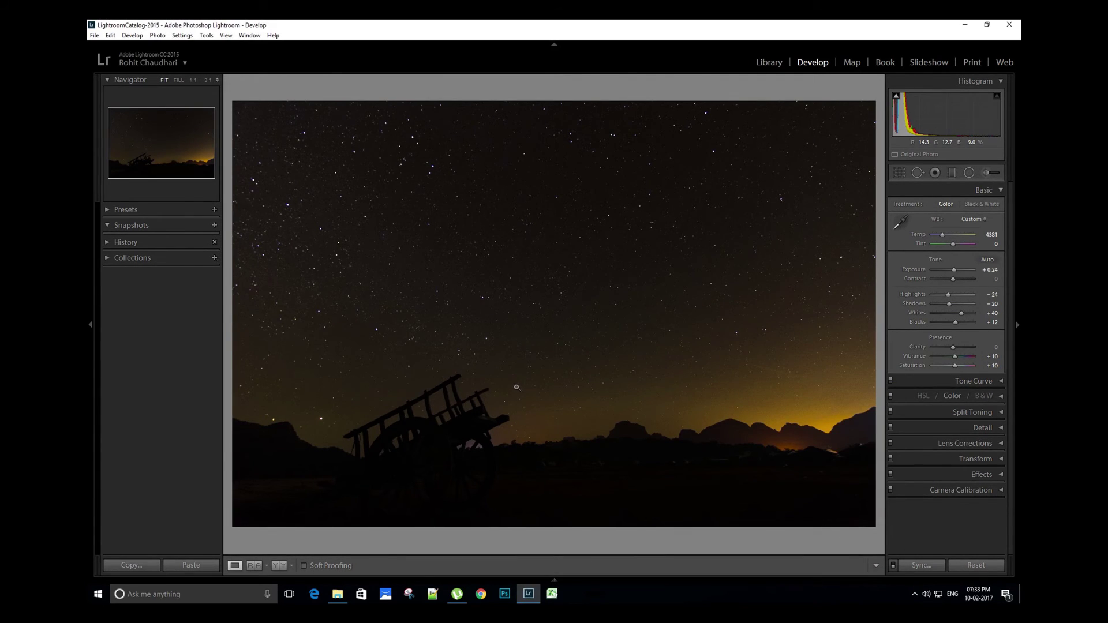
- Compare the first and a later frame in loupe view, then return to the grid and select all frames
left_click(762, 70)
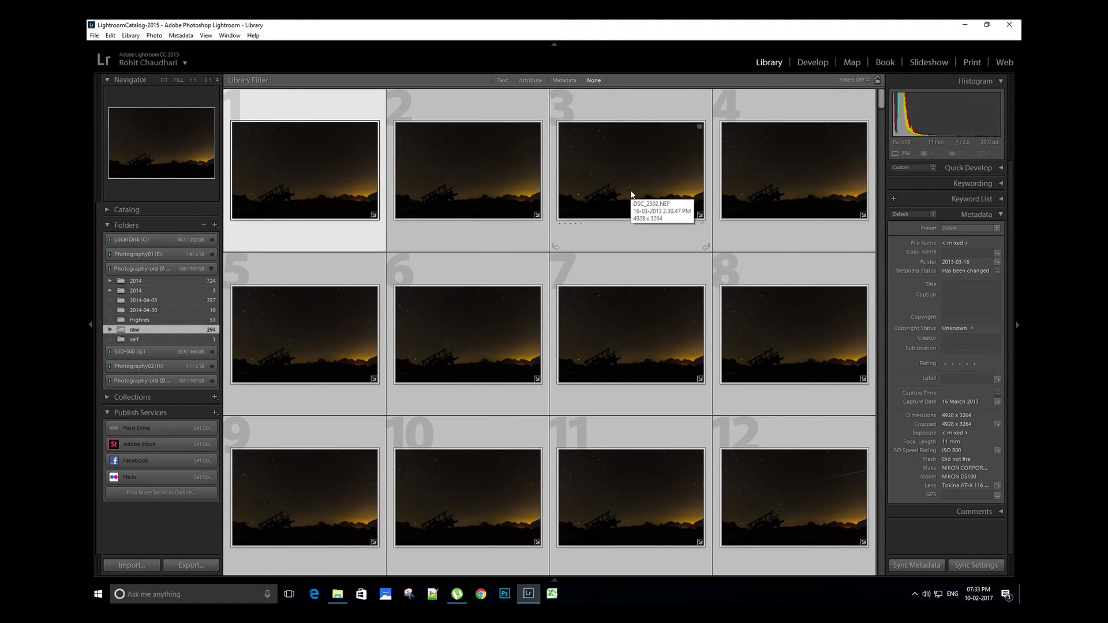
double_click(313, 183)
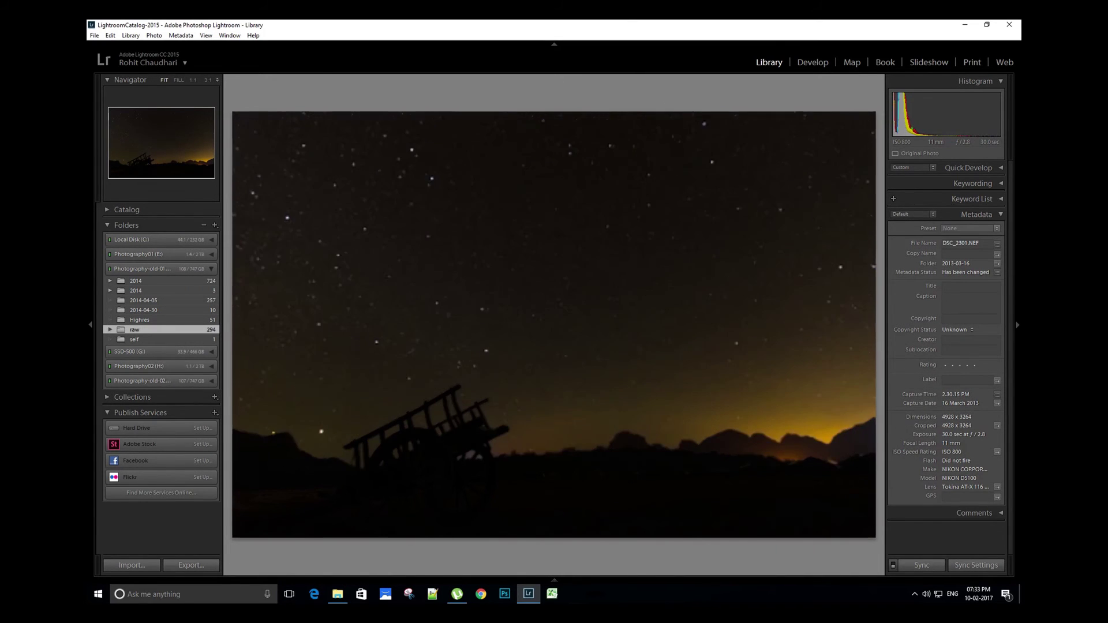
key("Right")
key("Right")
key("g")
key("ctrl+a")
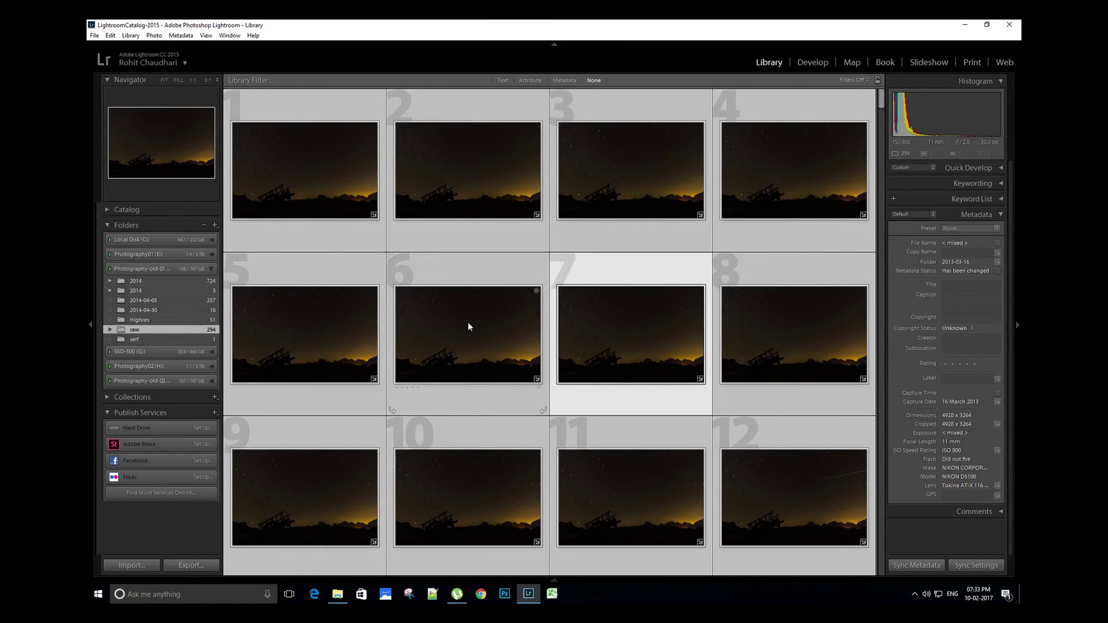
- Open the Export dialog for the 294 selected files, keeping the current export folder
left_click(94, 36)
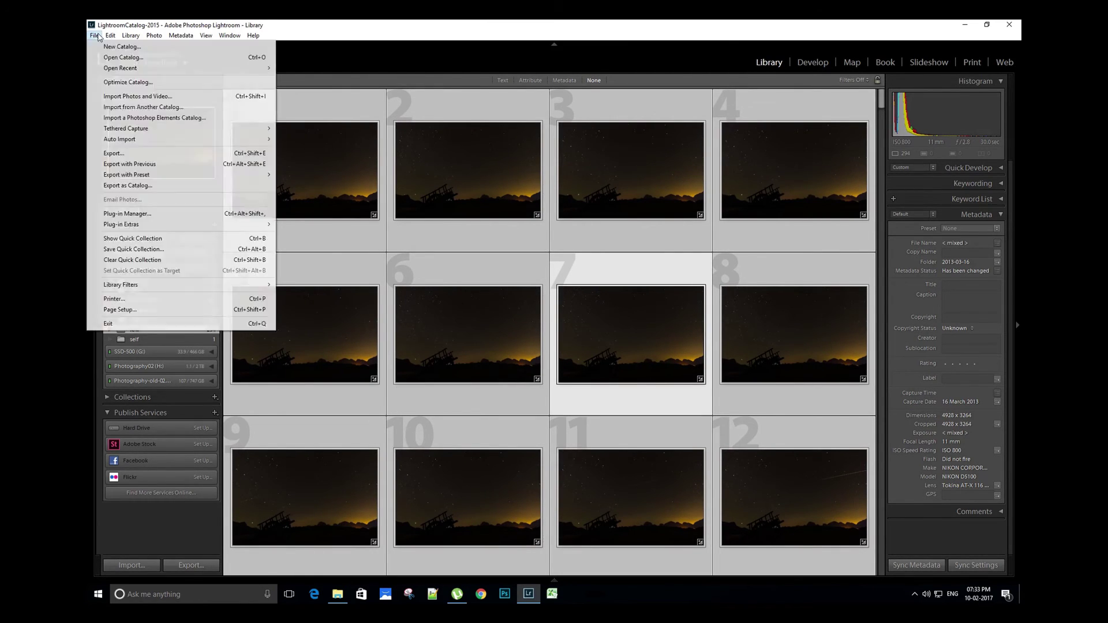
left_click(150, 154)
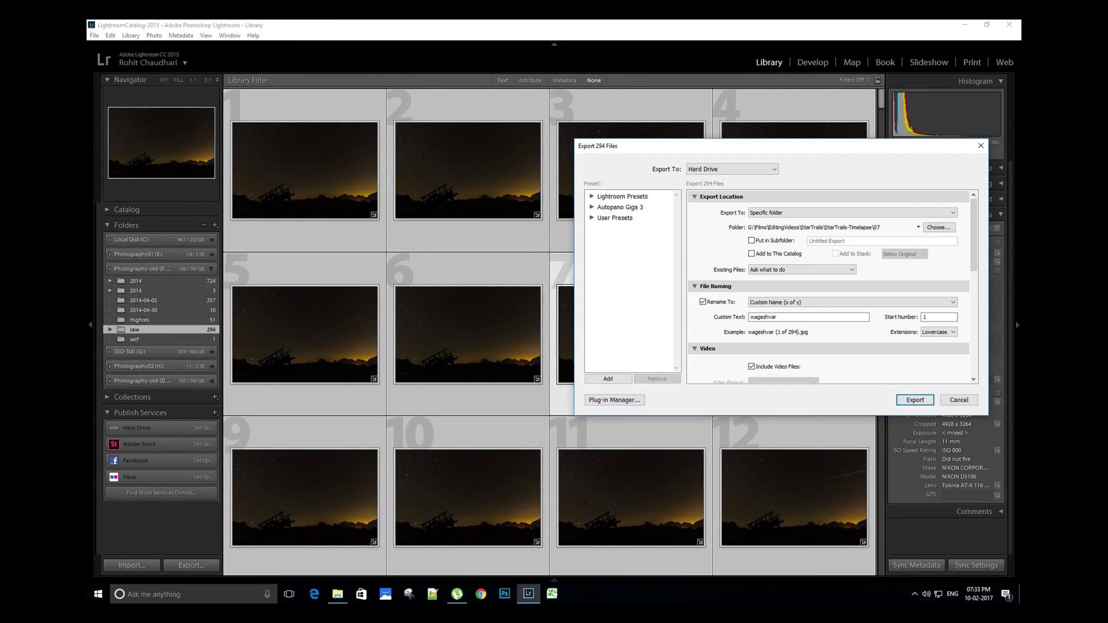
left_click_drag(831, 145, 624, 141)
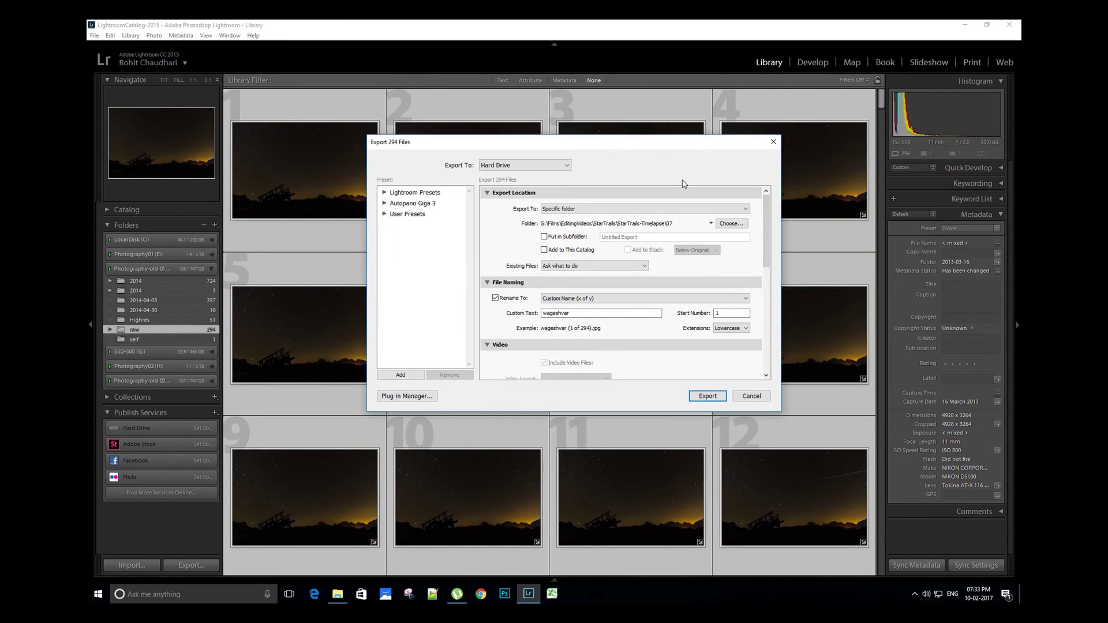
left_click(731, 224)
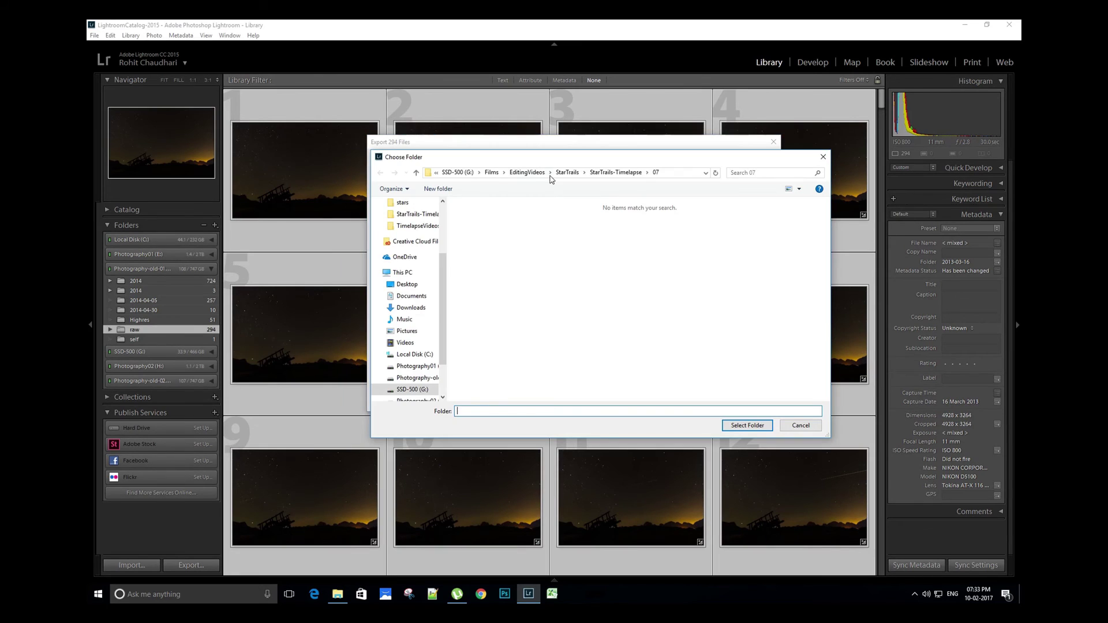
left_click(795, 426)
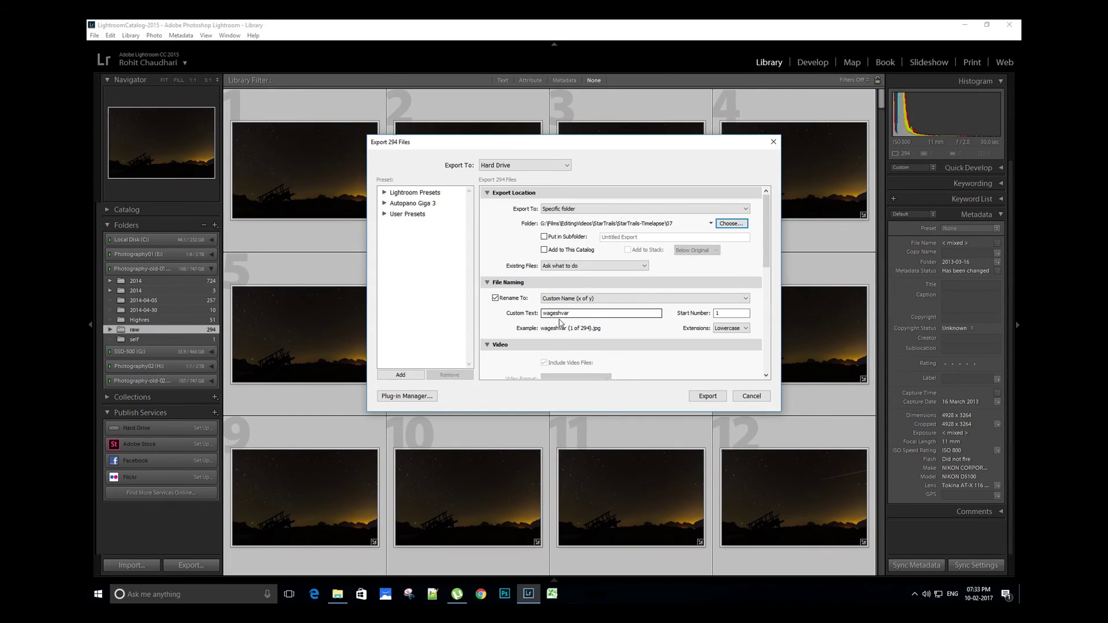
- Set the file-naming custom text to 'stars' and select the start number
double_click(588, 315)
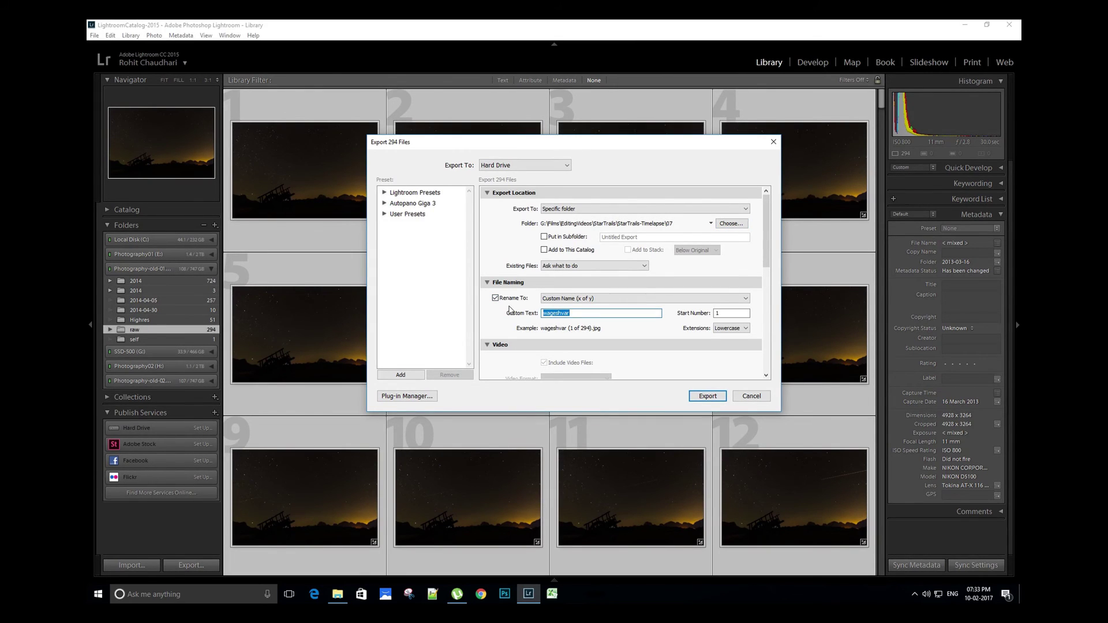
type("stars")
double_click(721, 313)
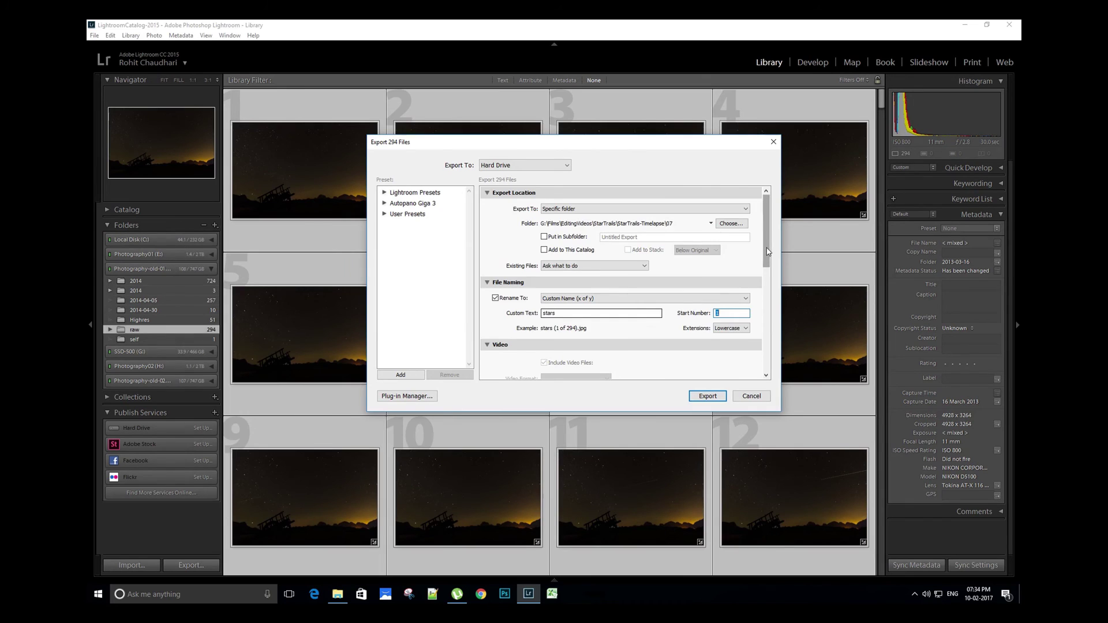
scroll(761, 315, "down", 3)
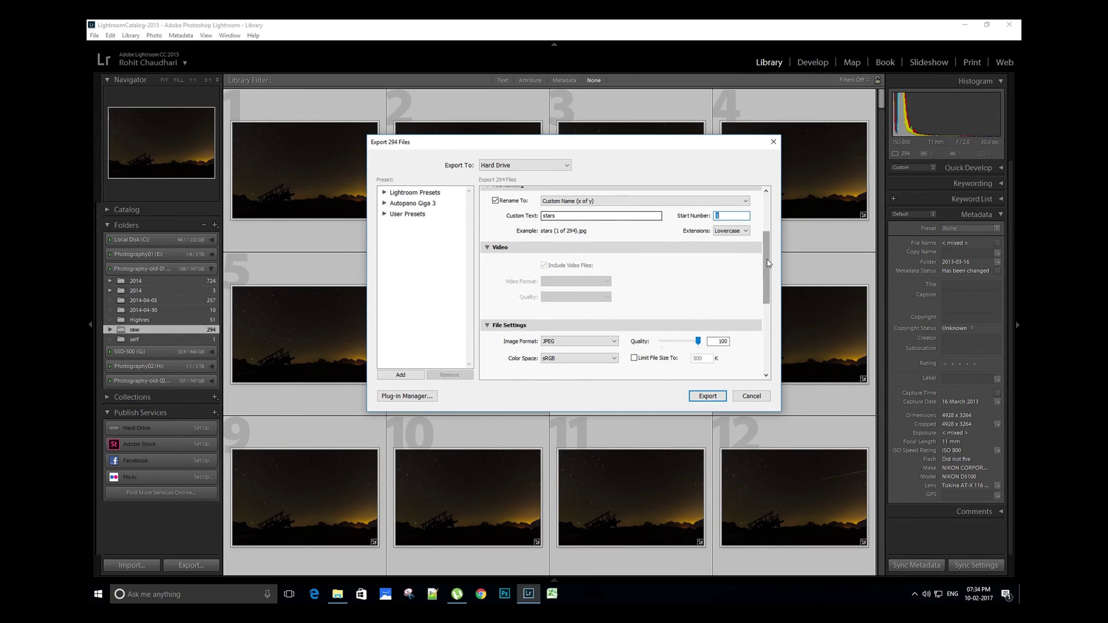
- Keep JPEG in sRGB, resize to fit 1920 x 1080 at 72 ppi, and start the export
scroll(765, 262, "down", 3)
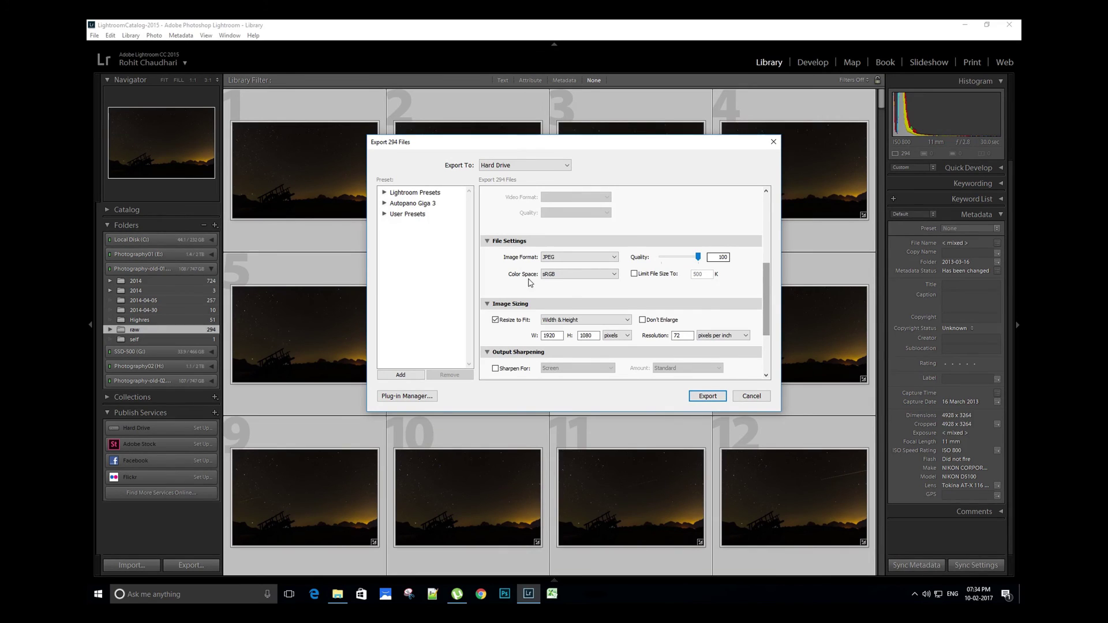
left_click(613, 277)
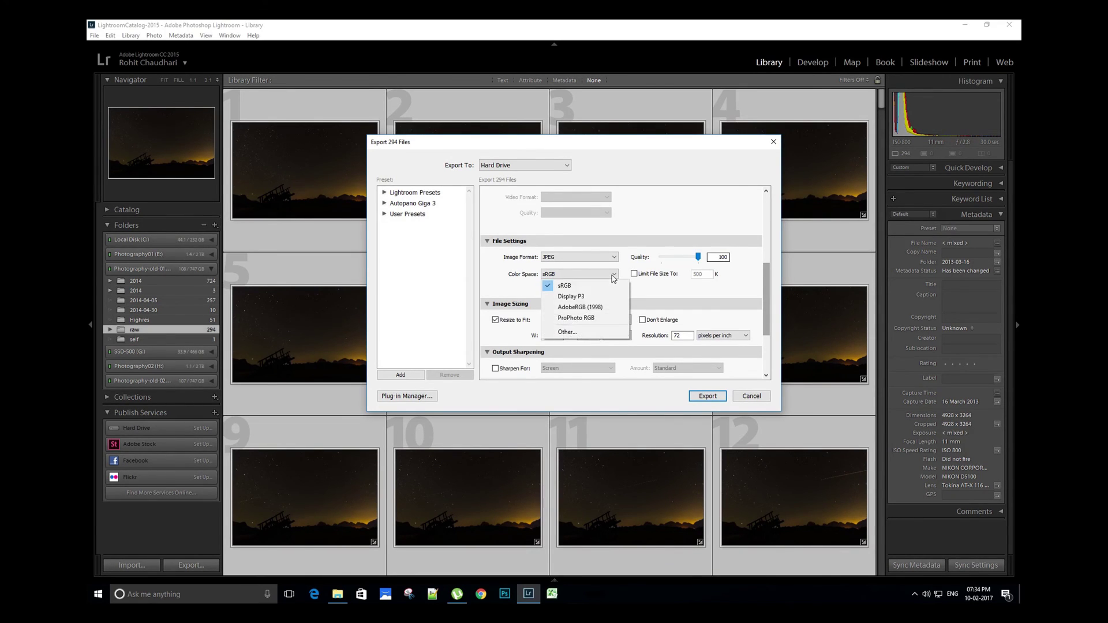
left_click(570, 286)
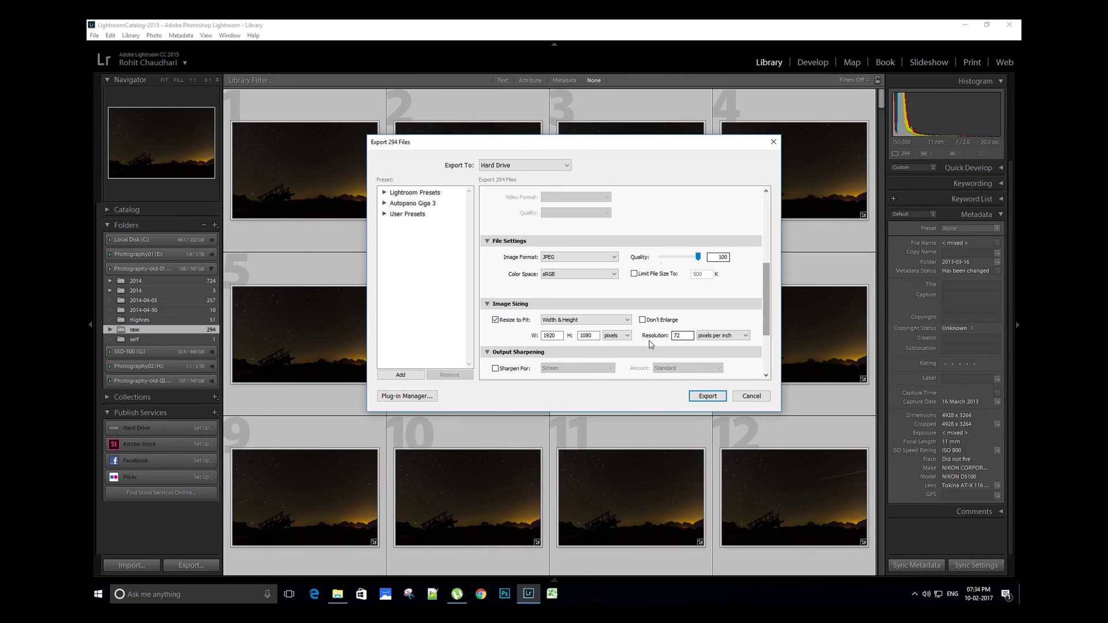
left_click_drag(767, 287, 767, 315)
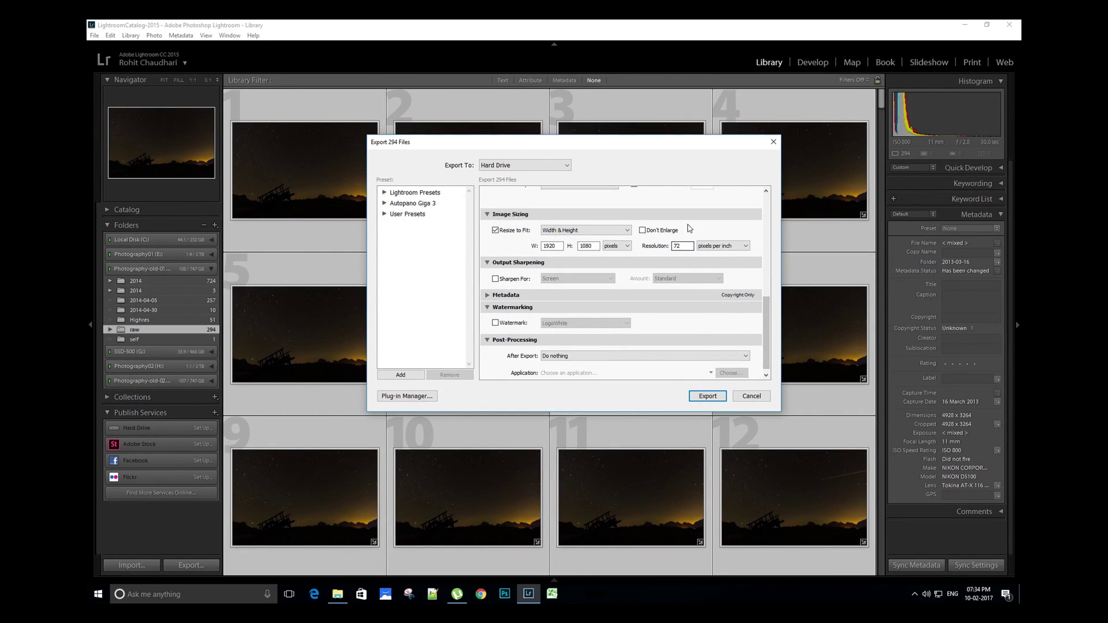
left_click(707, 396)
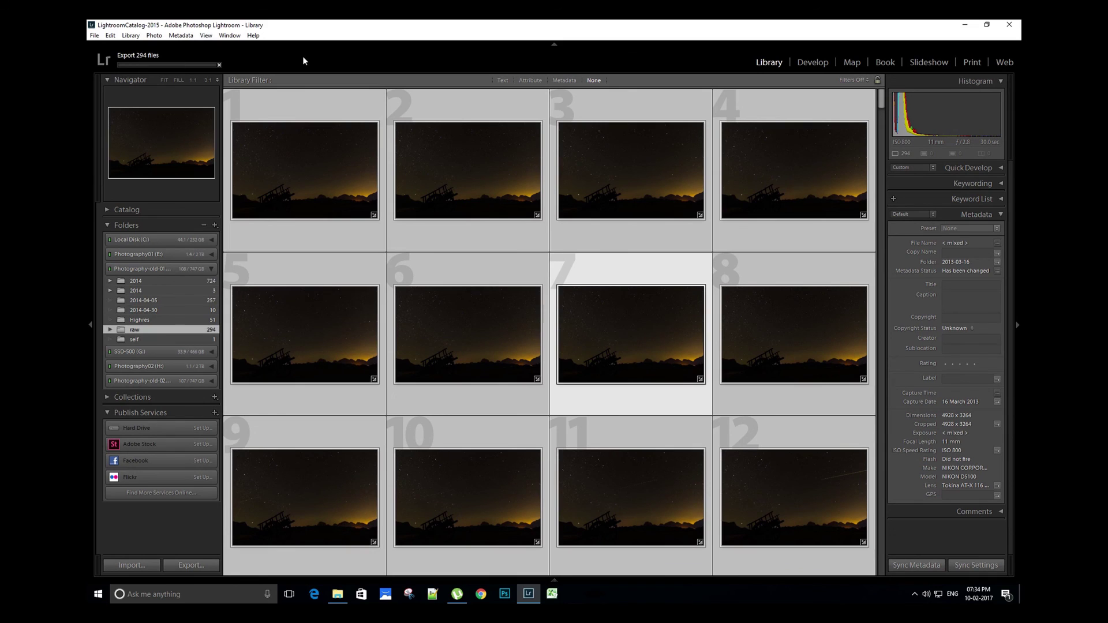
- Bring up the StarTrails\stars folder and open the first exported JPEG in Picasa Photo Viewer
mouse_move(341, 599)
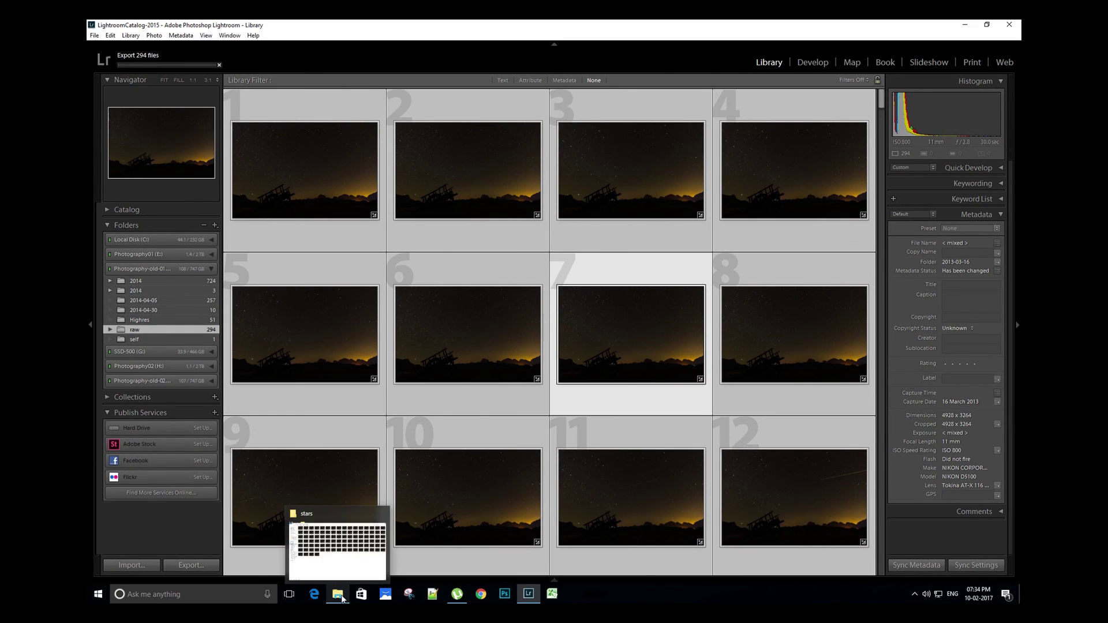
left_click(338, 548)
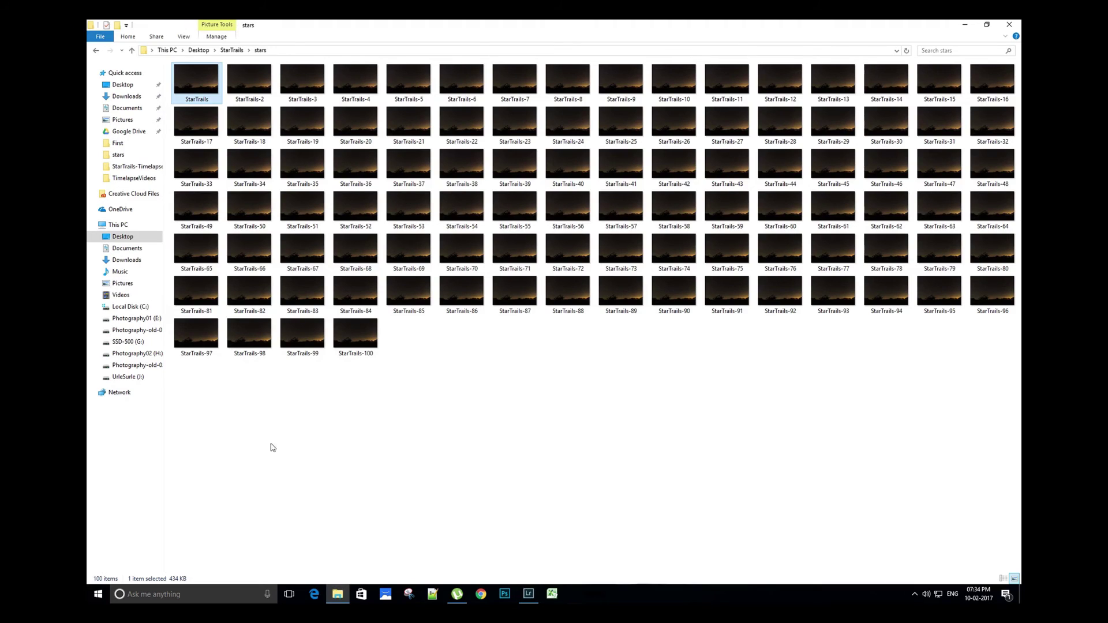
key("Return")
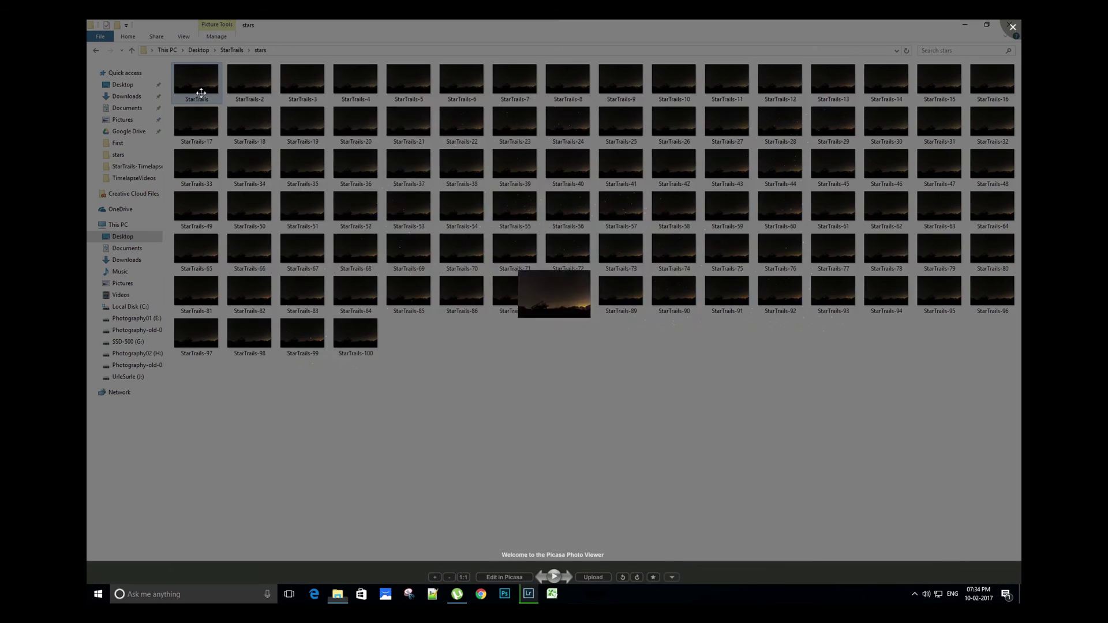